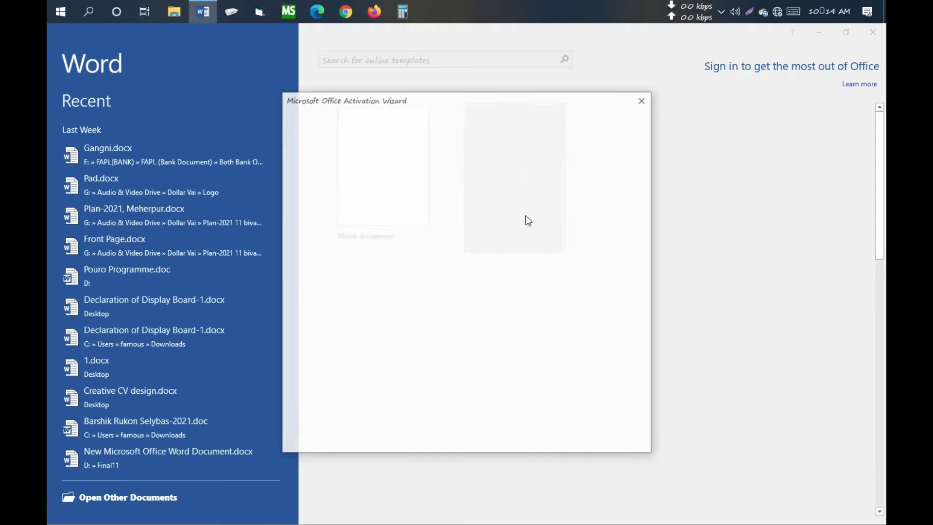
Step: Dismiss the Office activation wizard and create a blank document ready for writing
left_click(631, 439)
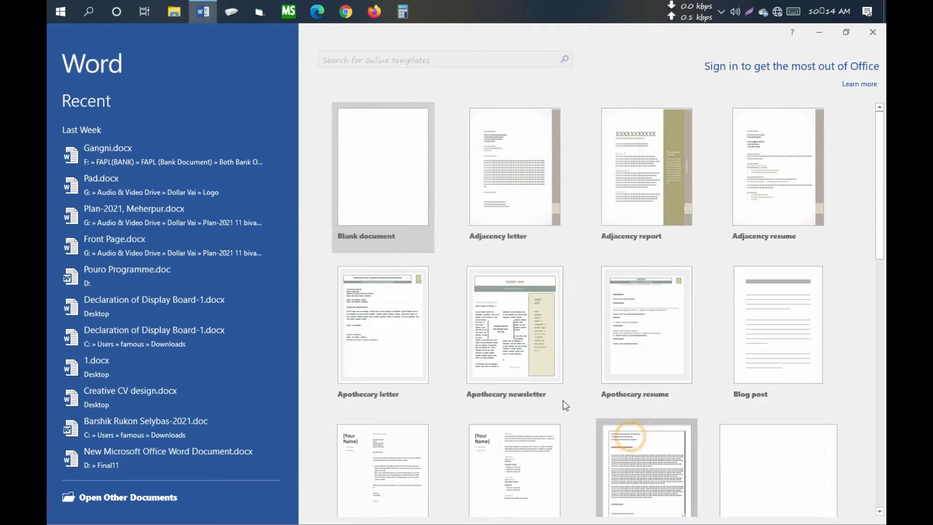
left_click(391, 164)
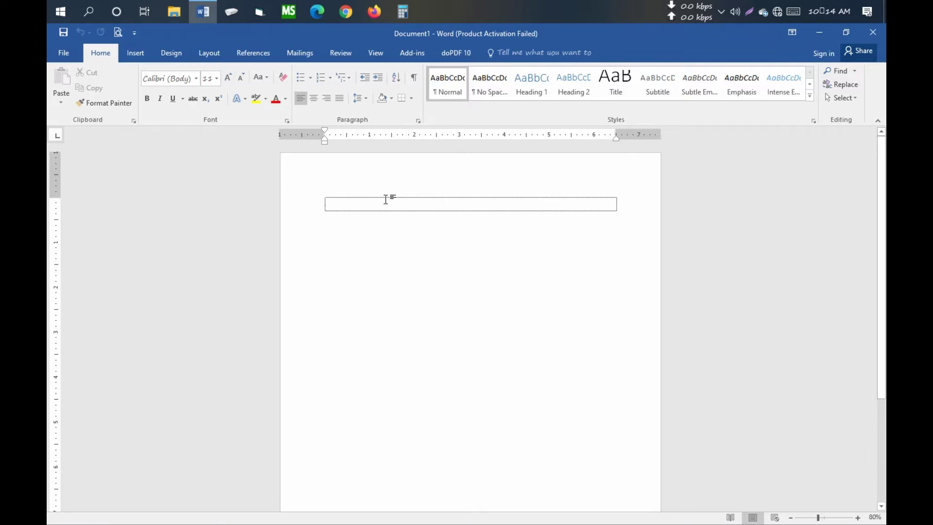
scroll(386, 202, "up", 7)
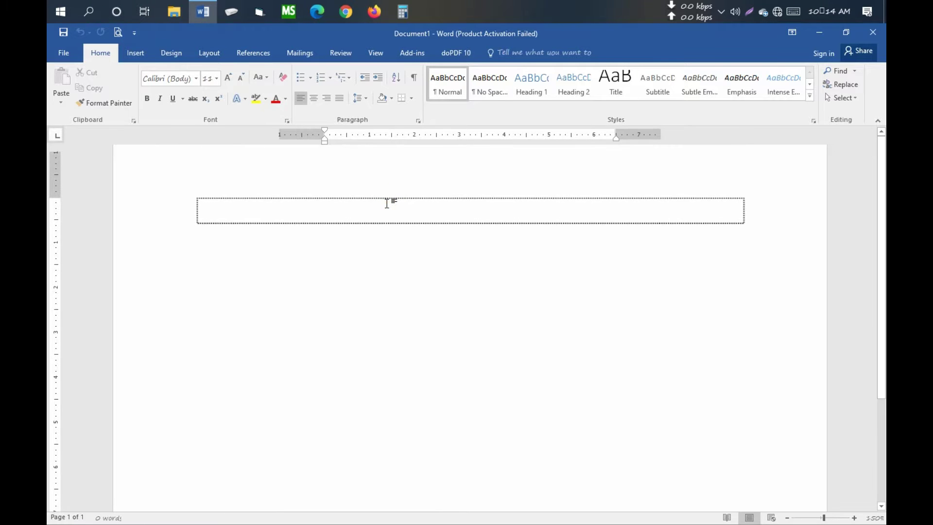
scroll(384, 222, "up", 2)
left_click(381, 258)
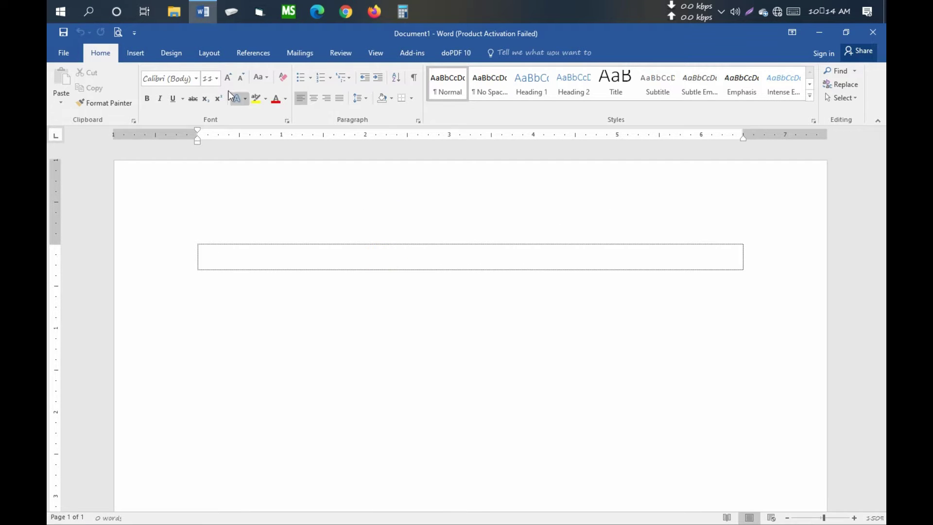
Step: Set the font to SutonnyMJ at size 14 for the letter text on the first line
left_click(197, 79)
left_click(186, 151)
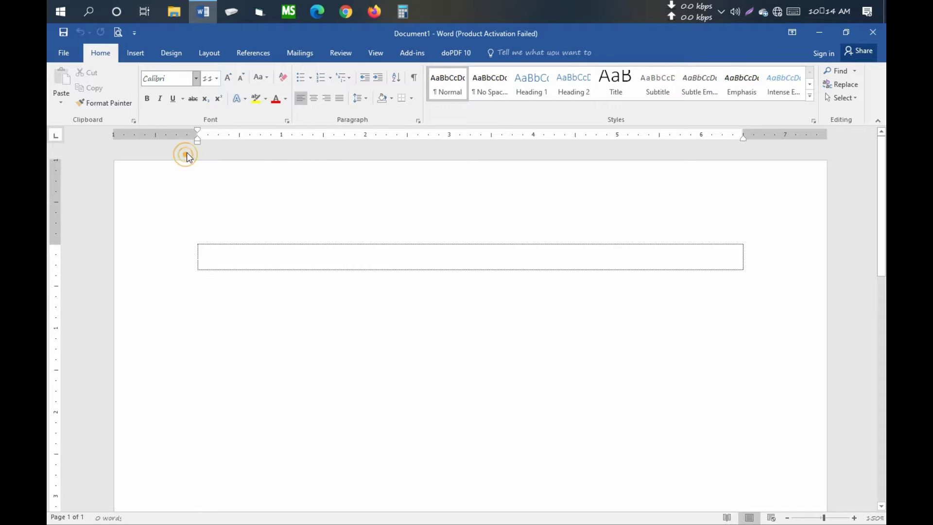
left_click(216, 79)
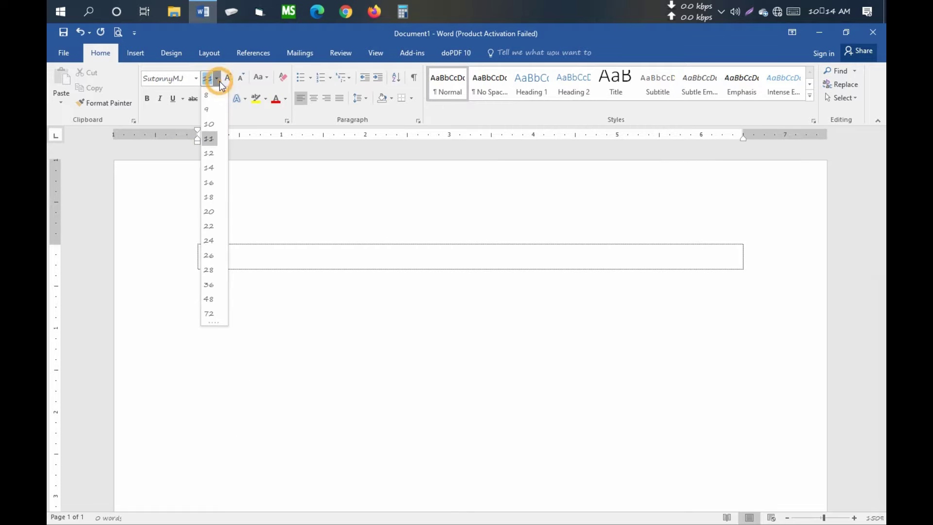
left_click(212, 168)
left_click(218, 261)
left_click(219, 259)
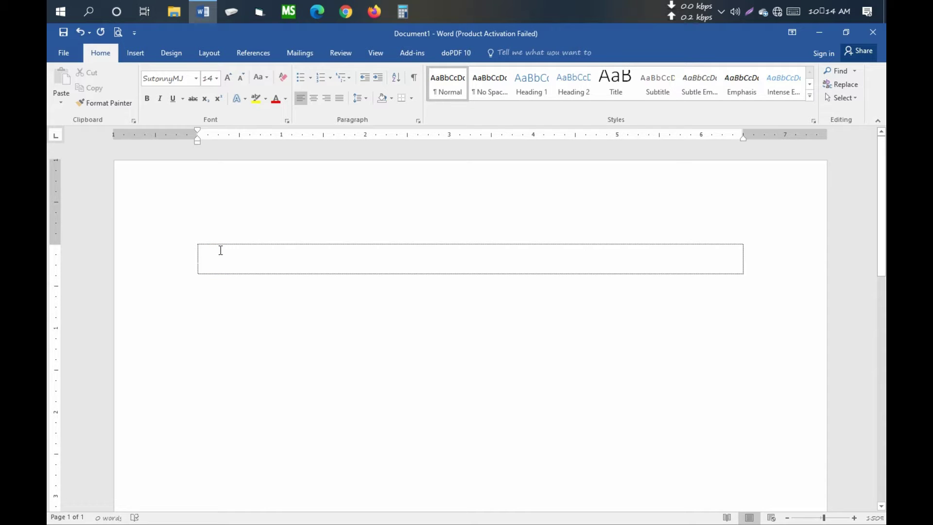
Step: Enter the recipient block on separate lines: "বরাবর", "প্রধান শিক্ষক" and "কামদেবপুর মাধ্যমিক বিদ্যালয়"
type("বরাবর")
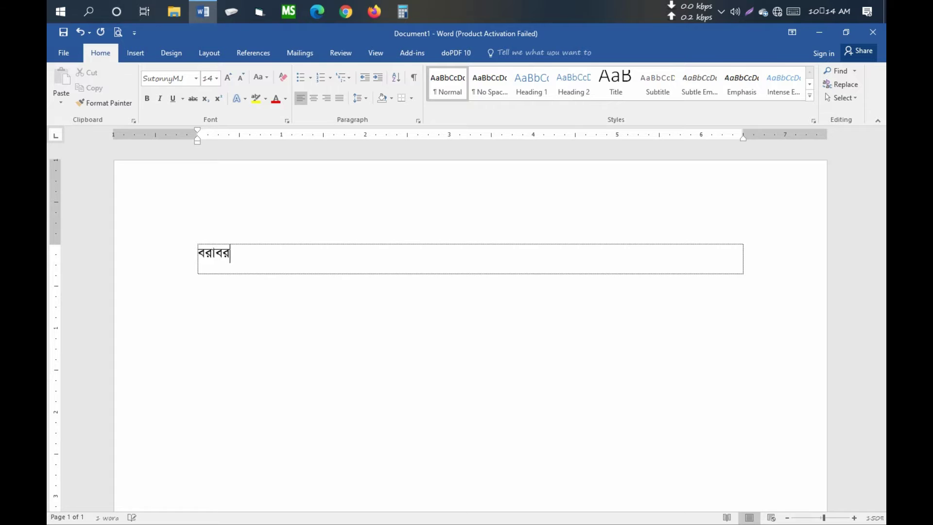
key("Return")
type("প্রধান শিক্ষক")
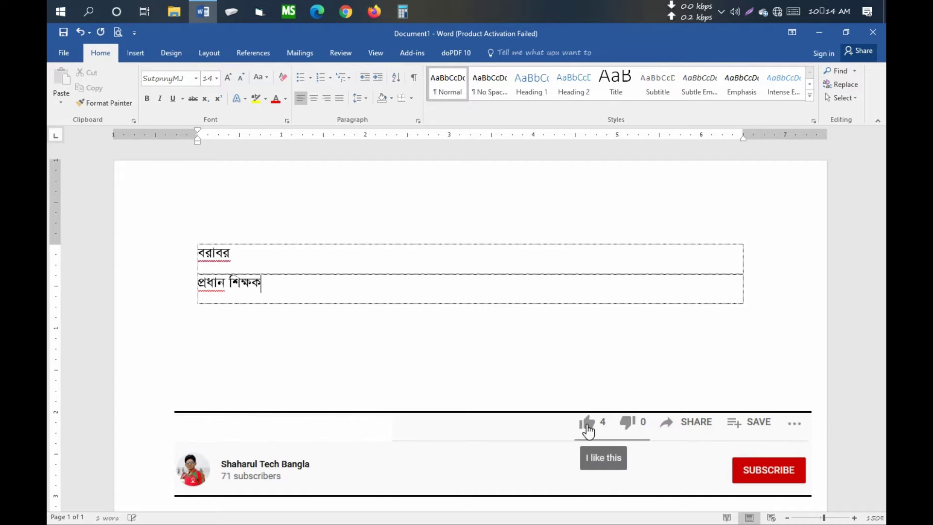
key("Return")
type("কাম")
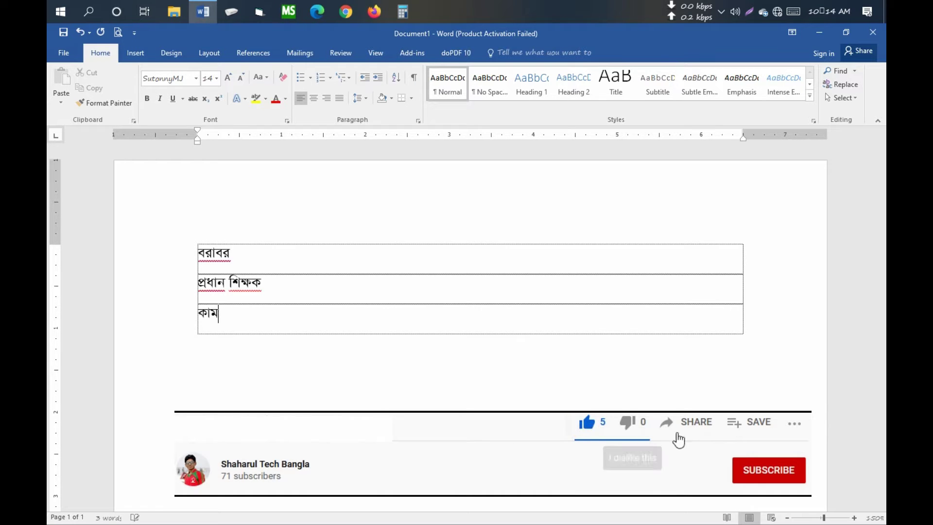
type("দেবপুর মাধ্য")
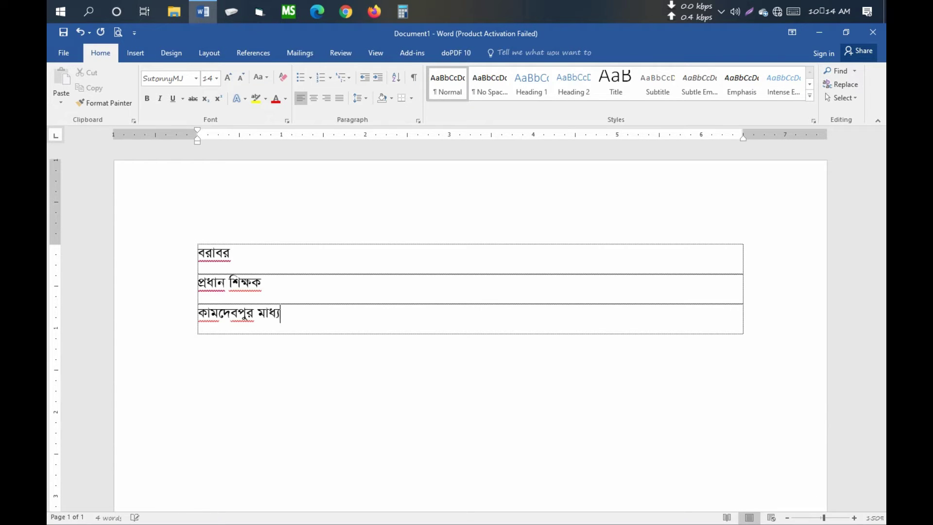
type("মিক বিদ্যালয়")
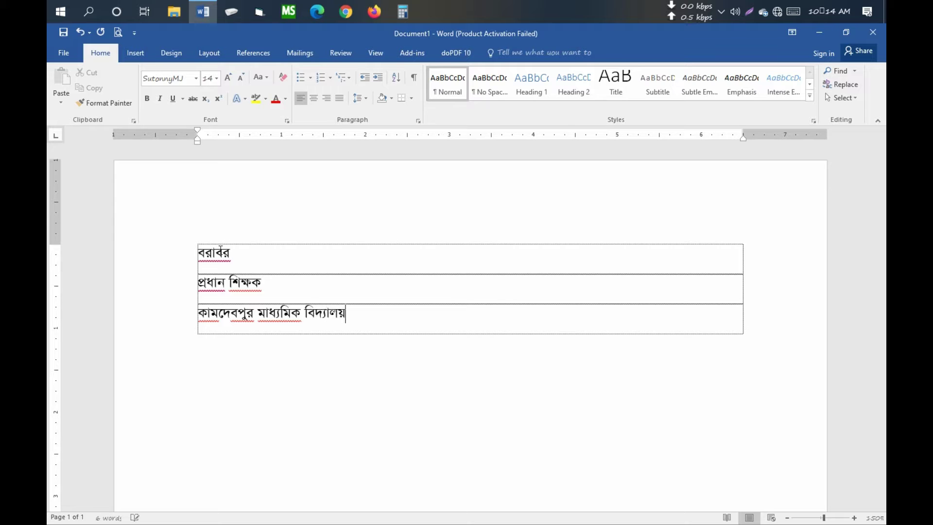
Step: Add the school's address line below the school name, followed by one empty line
key("Return")
type("ক")
key("BackSpace")
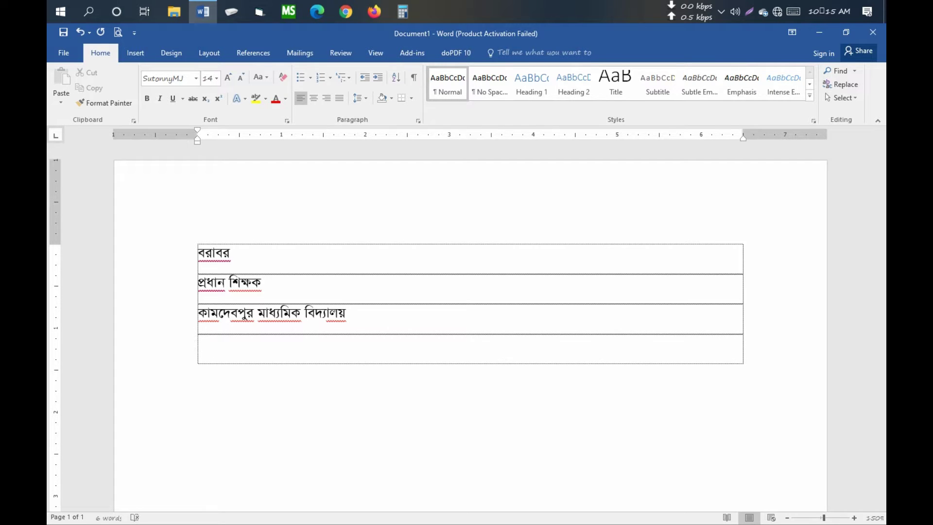
type("কামদেবপুর, মেহেরপুর।")
key("Return")
key("Return")
Step: Write the subject line "বিষয়ঃ ০২ দিনের ছুটির জন্য আবেদন।", leave an empty line and add the salutation "জনাব" on its own line
type("বিষয়ঃ")
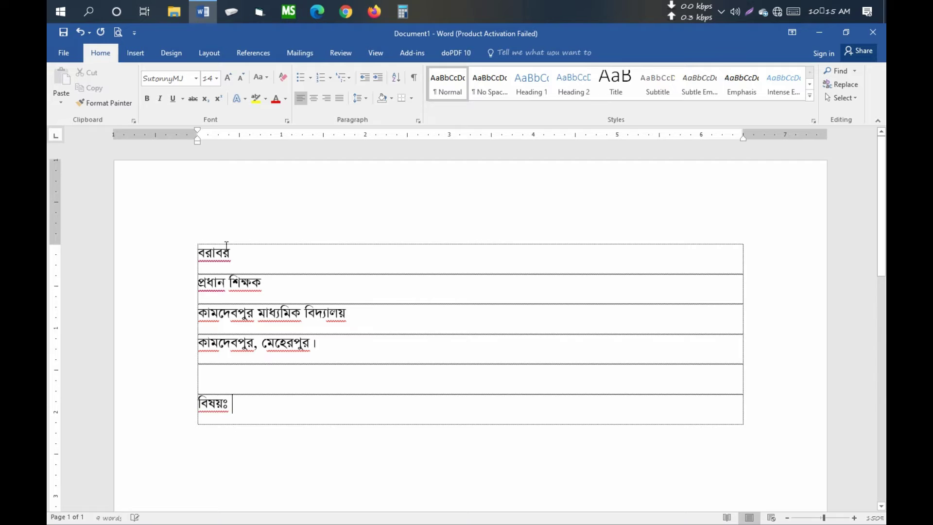
scroll(301, 310, "down", 3)
scroll(299, 312, "up", 1, "ctrl")
scroll(302, 310, "up", 3, "ctrl")
scroll(306, 308, "up", 2)
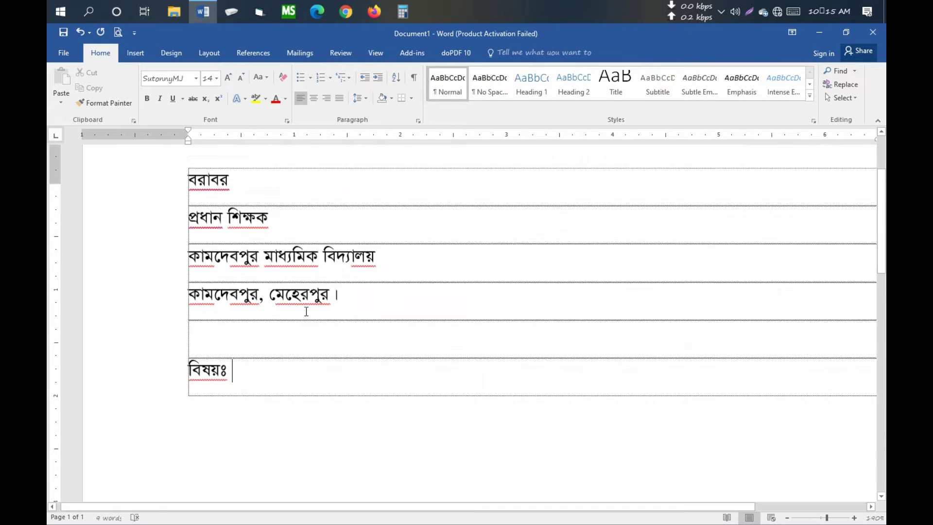
type("ঃ ০২ দিনের ছুটির জন্য আবেদন ।")
key("Tab")
key("Tab")
type("জনাব")
key("Tab")
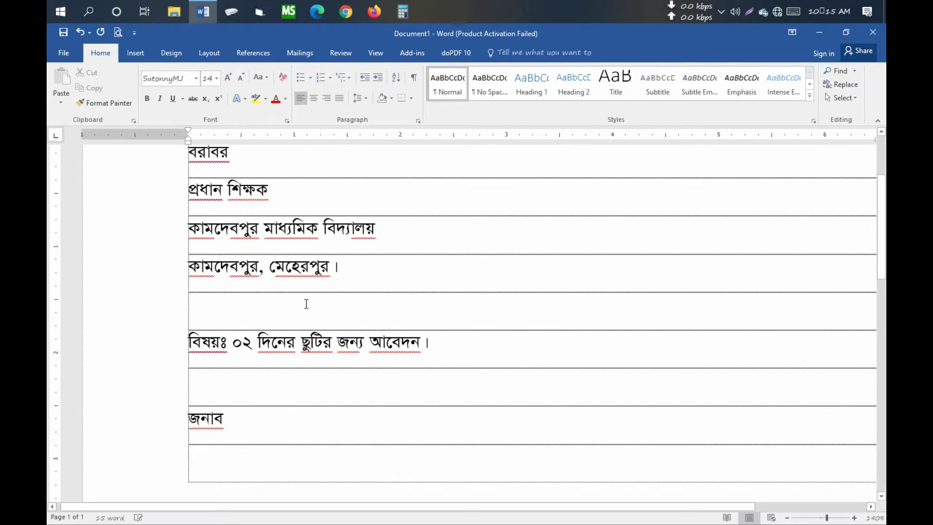
Step: Begin the letter body below the salutation with "যথাবিহীত সম্মান প্রদর্শন পূর্বক বিনীত নিবেদন এই যে, আমি"
type("যথা")
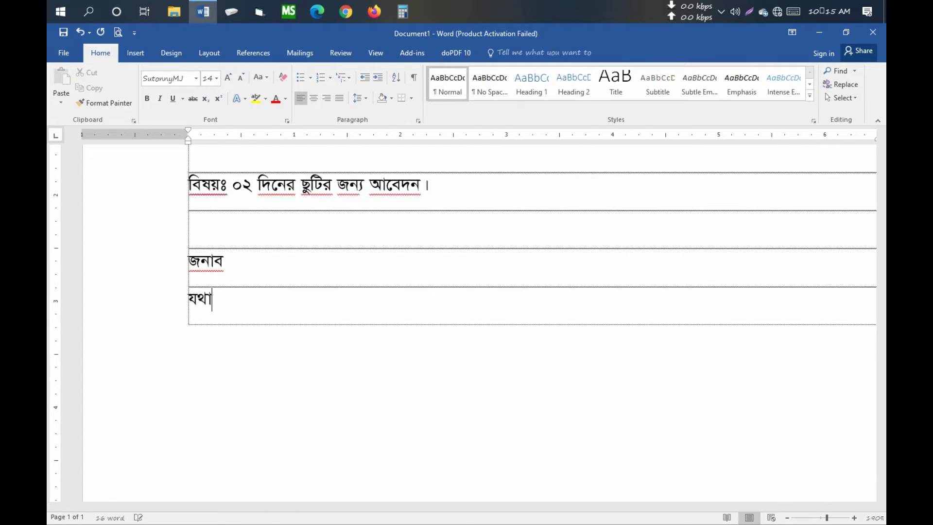
type("বিহীত সম্মান প্রদ")
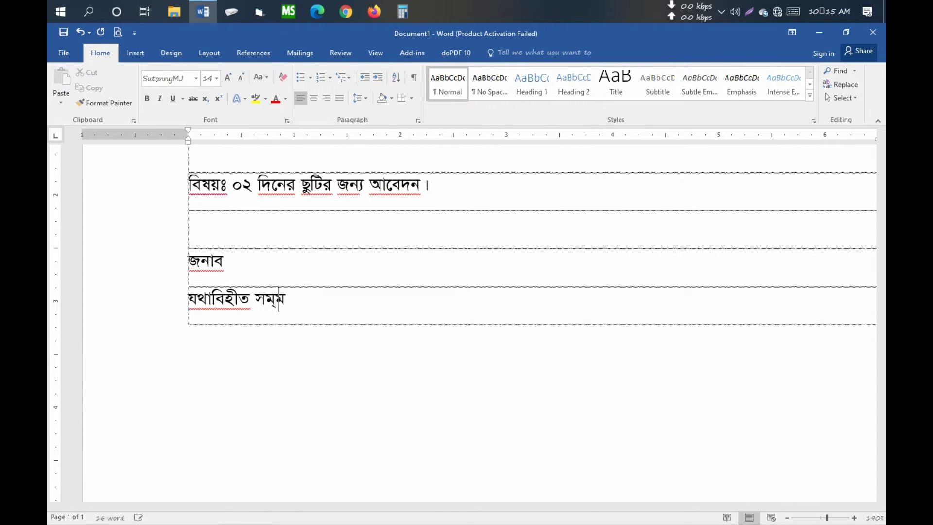
type("র্শন ")
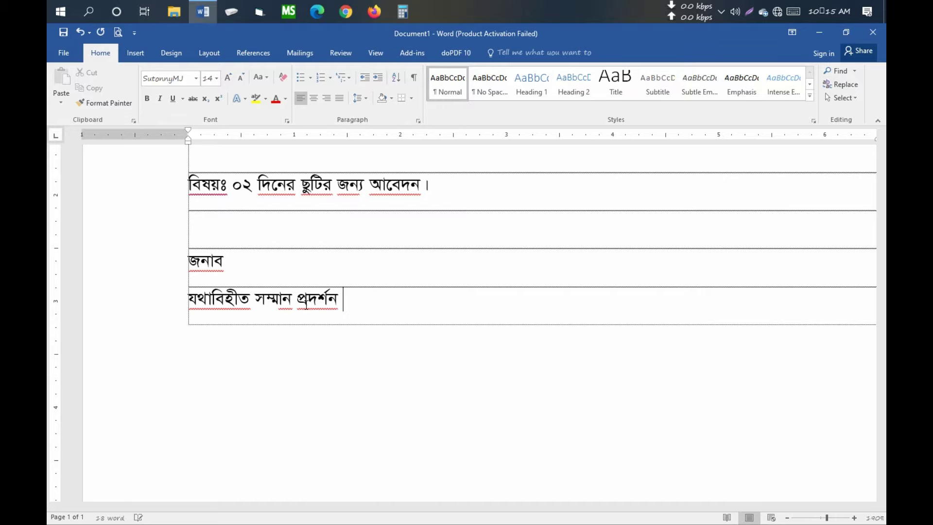
type("পূর্বক বিনী")
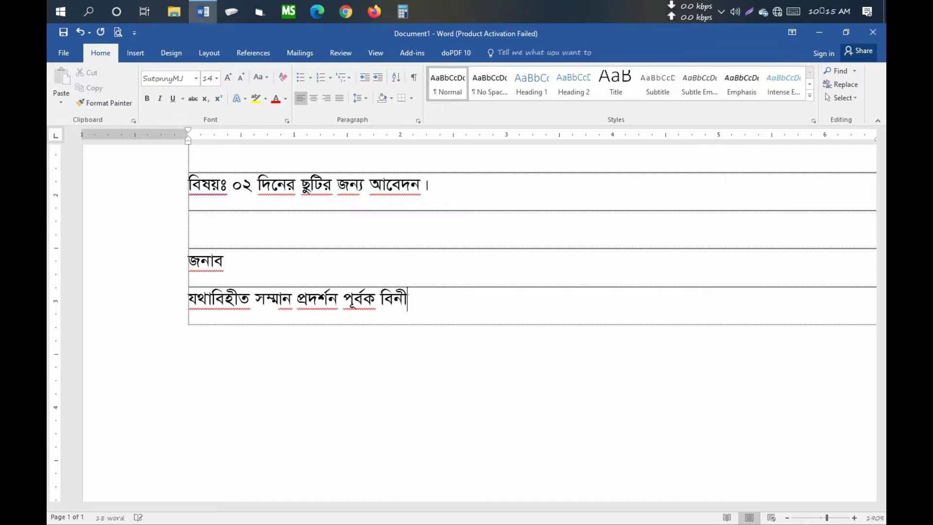
type("ত নিবেদন এ")
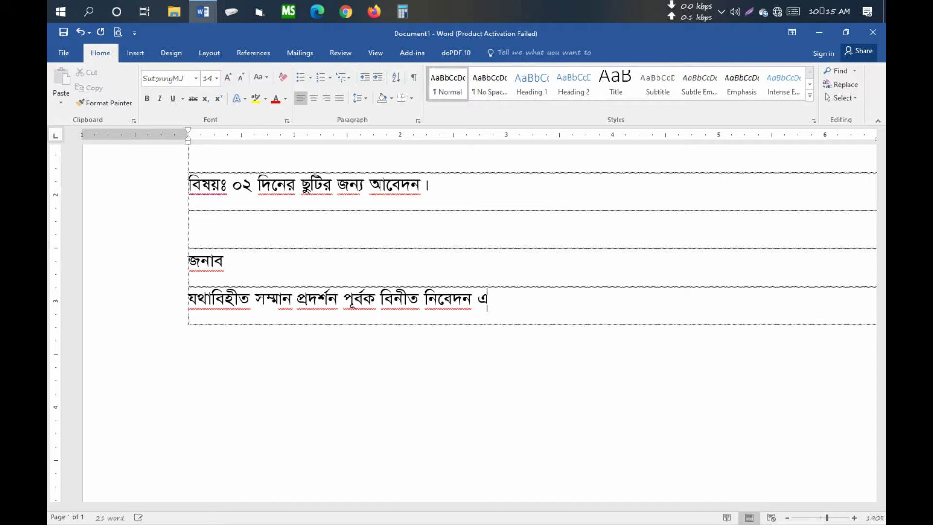
type("ই যে, আমি মো")
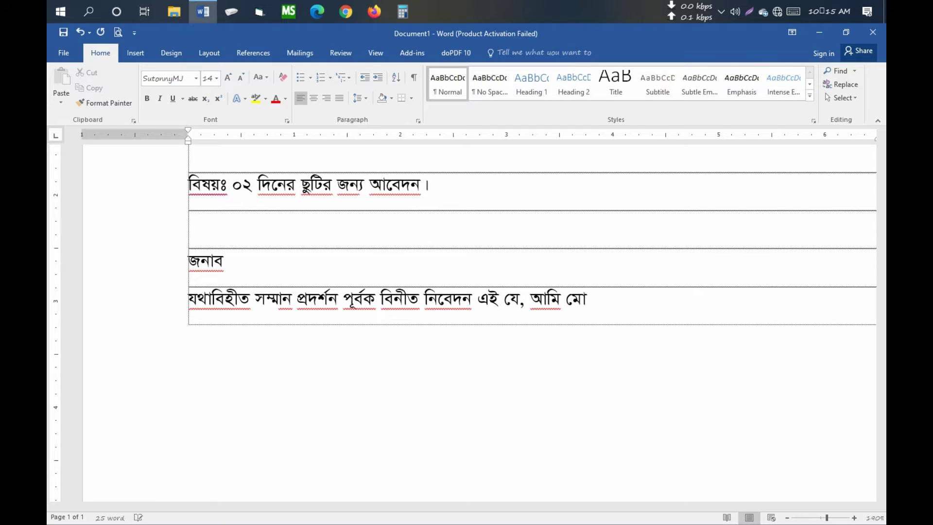
Step: Insert a dotted blank for the applicant's name after "আমি" and continue the sentence with "আপনার বিদ্যালয়ের"
type("ঃ")
key("BackSpace")
key("BackSpace")
key("BackSpace")
key("BackSpace")
type("................................... আপ")
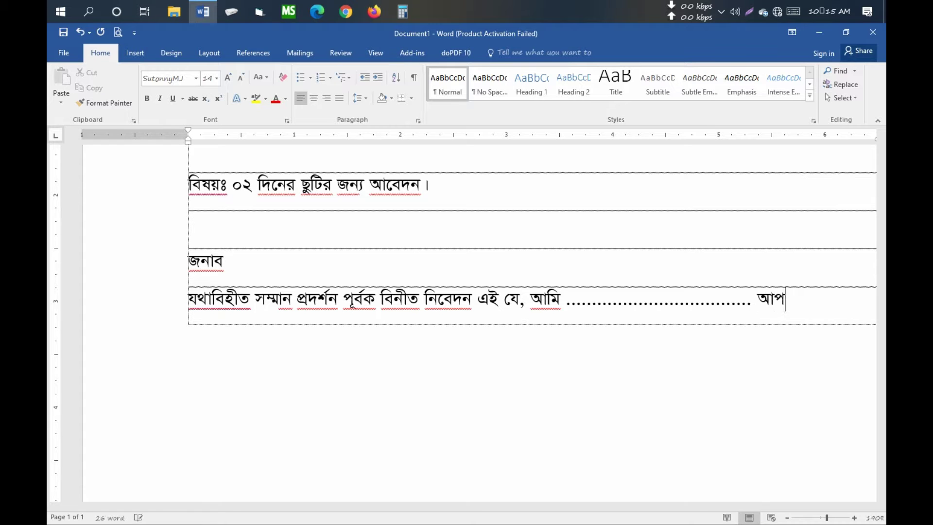
type("নার প্রি")
key("BackSpace")
key("BackSpace")
key("BackSpace")
key("BackSpace")
type("বিদ্যালয়ের ")
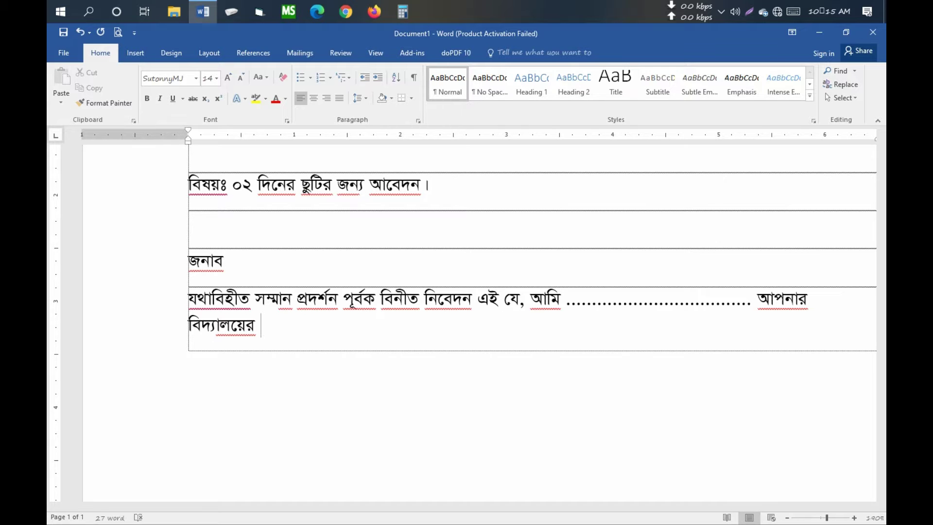
Step: Finish the first body sentence with "১০ম শ্রেণির একজন নিয়মিত ছাত্র/ছাত্রী।" and start the following one with "আমার"
type("১০ম শ্রেণি")
type("র একজন নিয়া")
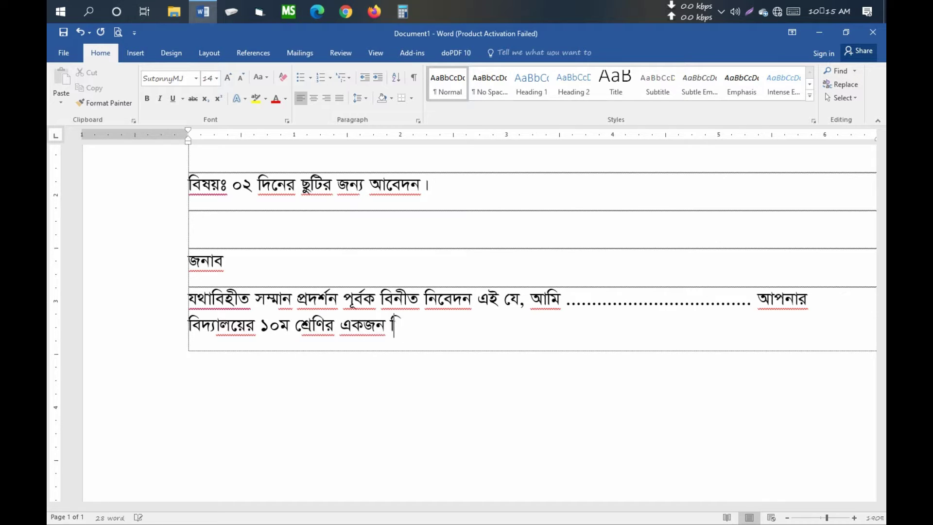
type("মিত ছা")
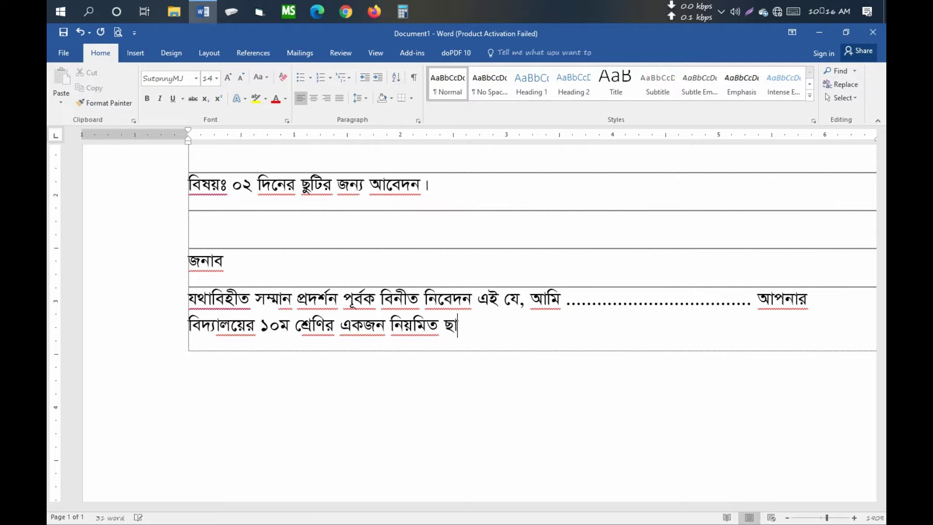
type("ত্র/ছাত্র।")
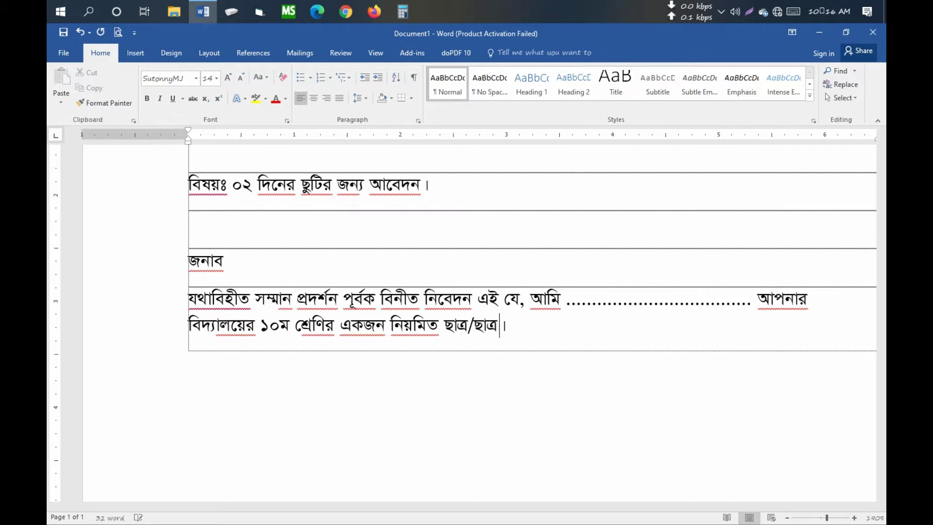
key("BackSpace")
key("BackSpace")
type("ত্রী। আমার")
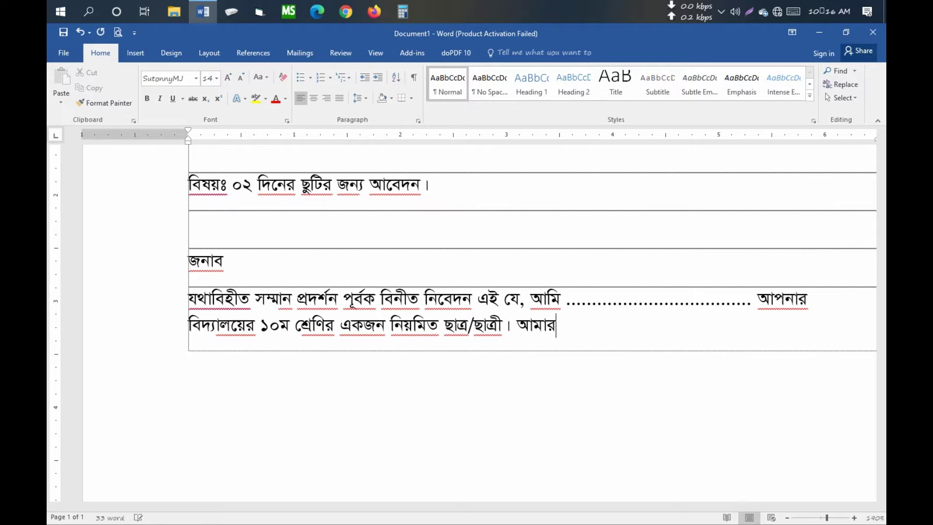
Step: Continue the sentence after "আমার" with the illness reason "শারীরিক অসুস্থতার কারণে"
type(" শারীরিক অসুস্থতা")
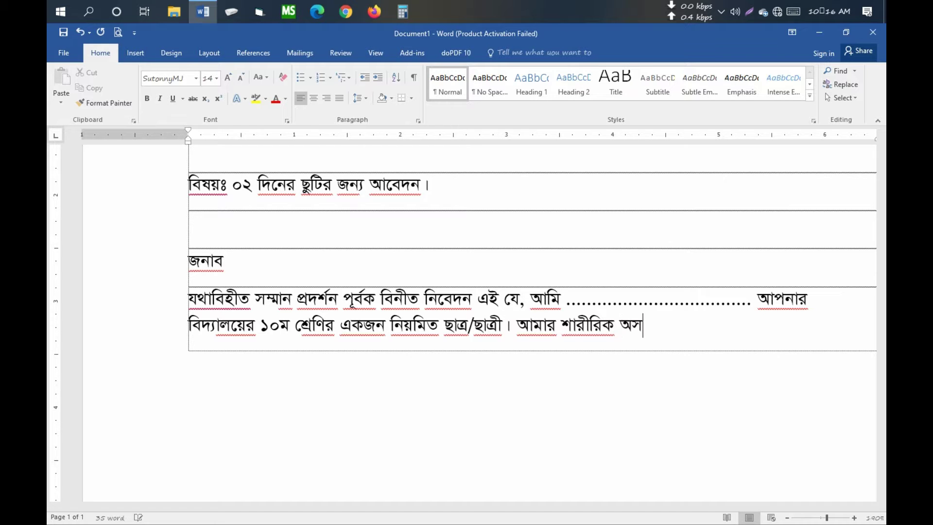
key("BackSpace")
key("BackSpace")
type("ার")
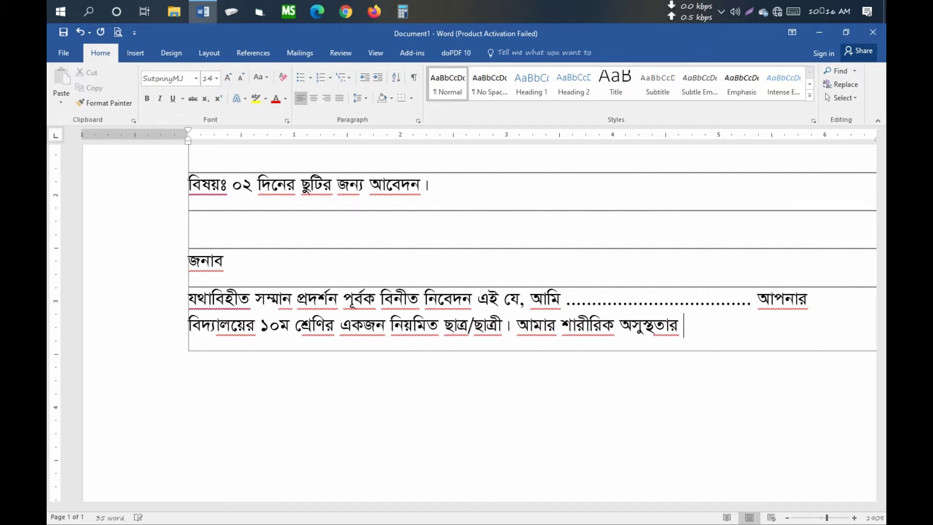
type(" কারণে")
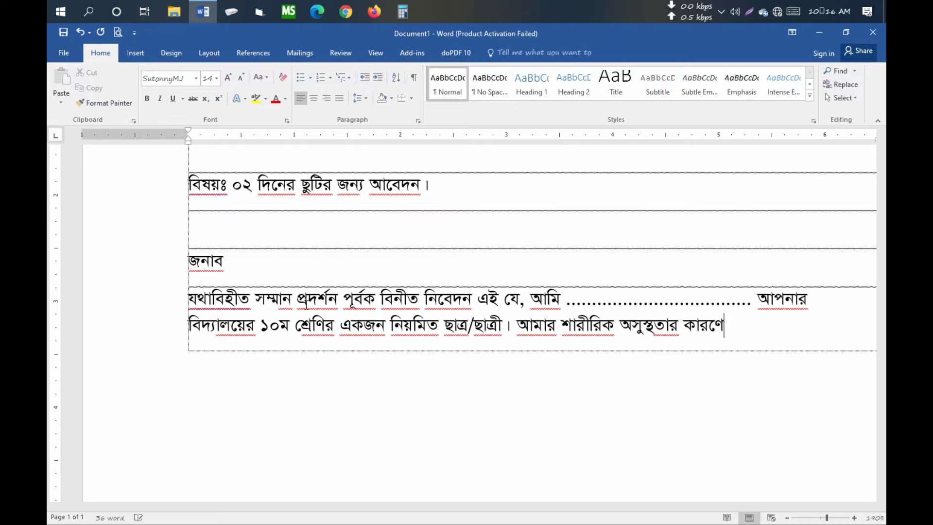
Step: Add the alternative reasons "/পারিবারিক সমস্যার কারণে/ব্যক্তিগত সমস্যার কারণে" directly after the illness reason
type("/পারিবা")
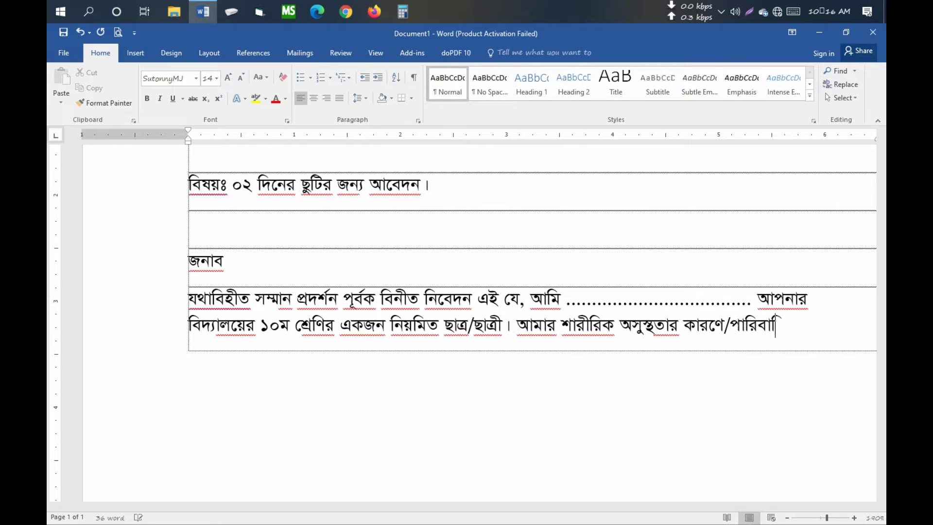
type("রিক সমস্যার কারণে/")
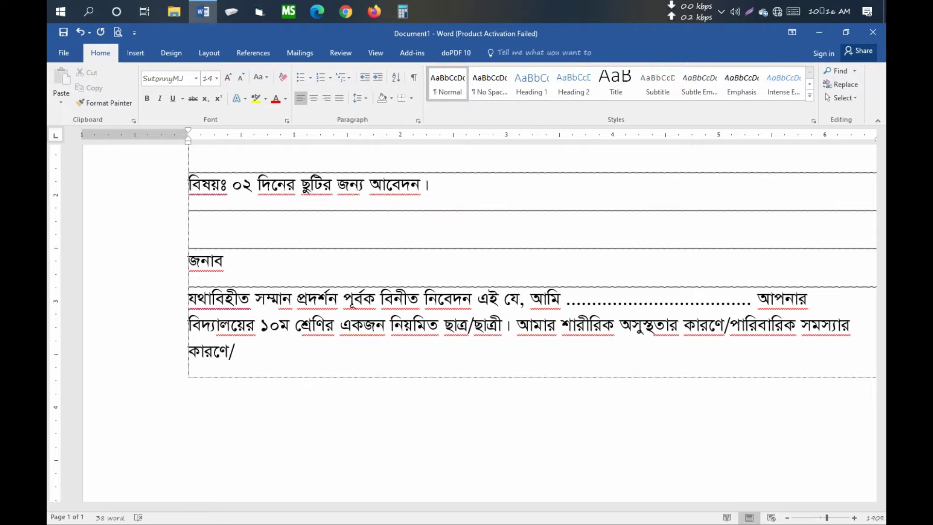
type("ব্যক্তিগত সম")
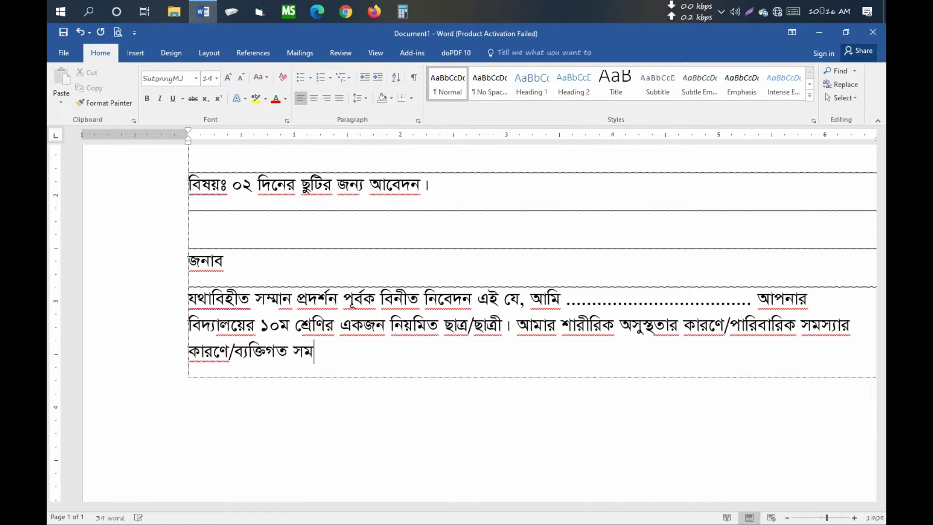
type("স্যার কারণে ")
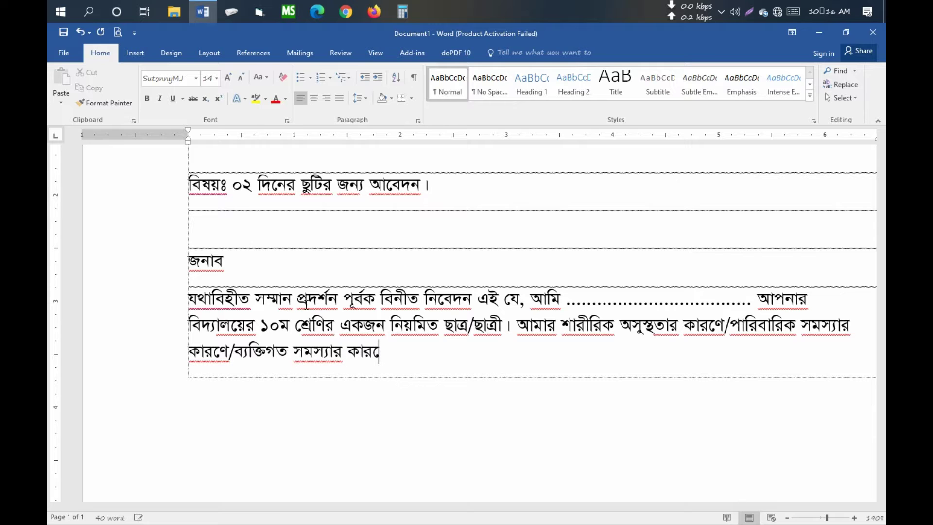
Step: Add the leave period "আগামী ১০/০১/২০২১ ইং থেকে ১১/০১/২০২১ ইং তারিখ পর্যন্ত" to the sentence after the reasons
type("আগামী")
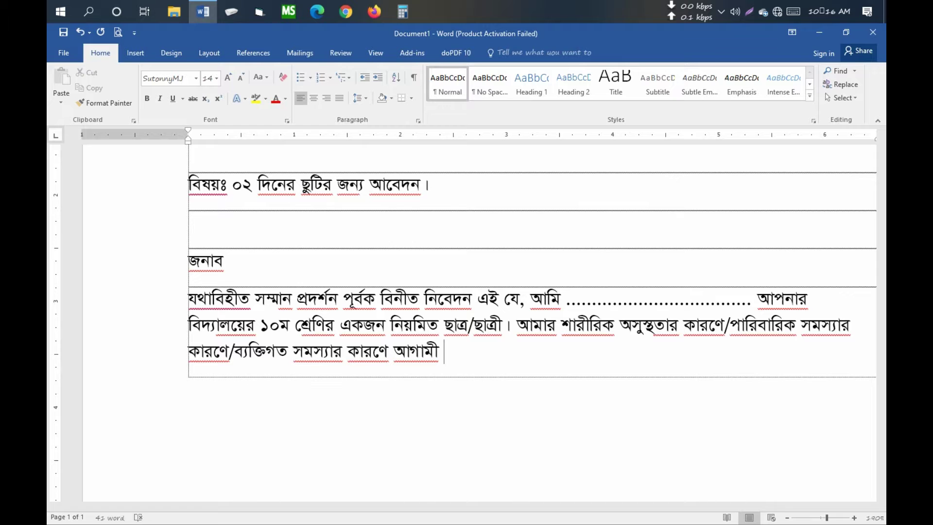
type(" ১০/০১/২০২১")
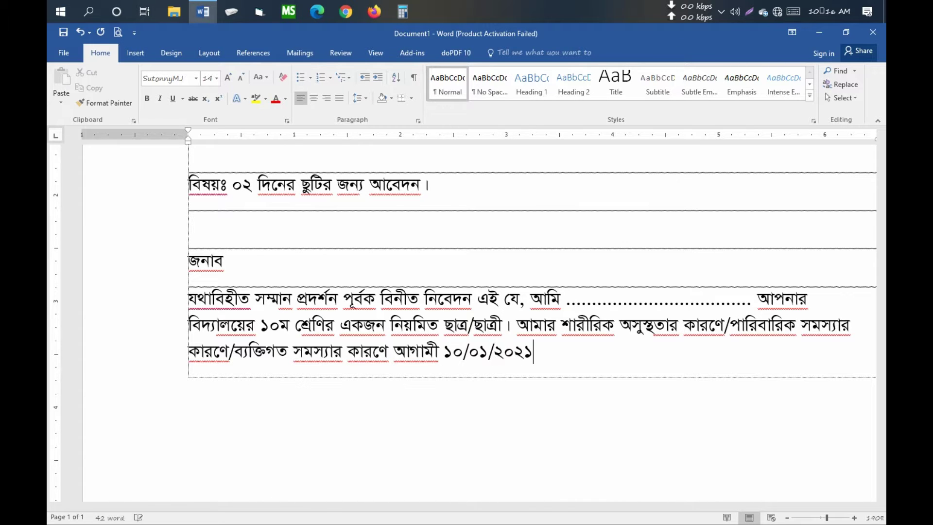
type(" ইং থেকে ১১/০১/")
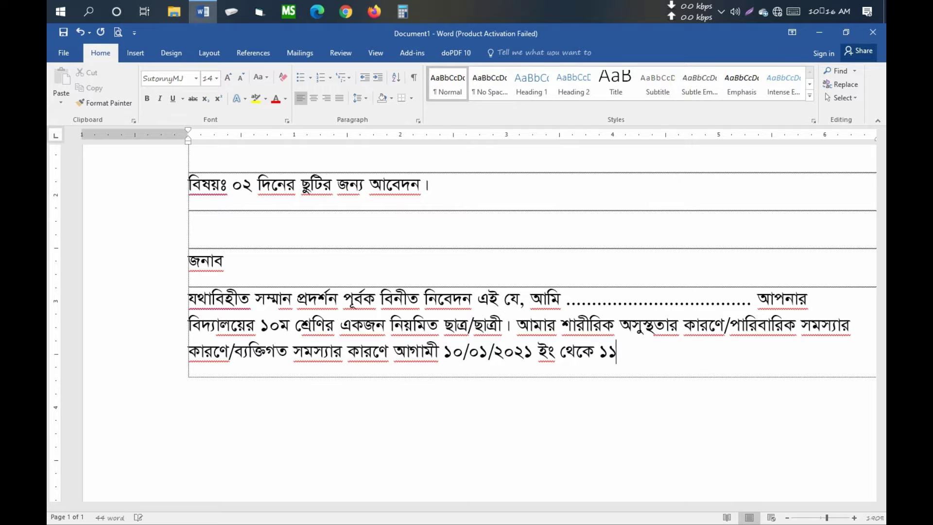
type("২০২১")
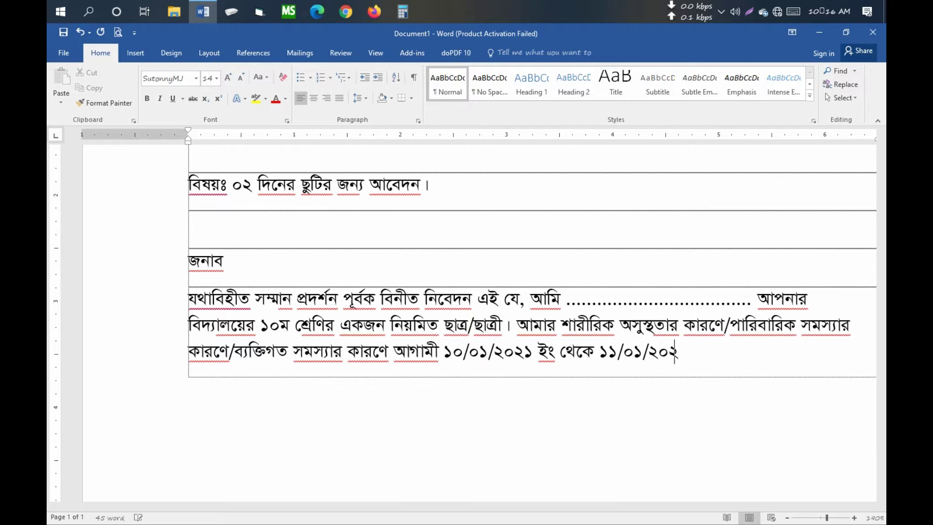
type(" ইং তারিখ")
type(" পর")
key("BackSpace")
type("র")
key("BackSpace")
type("র্যন্ত")
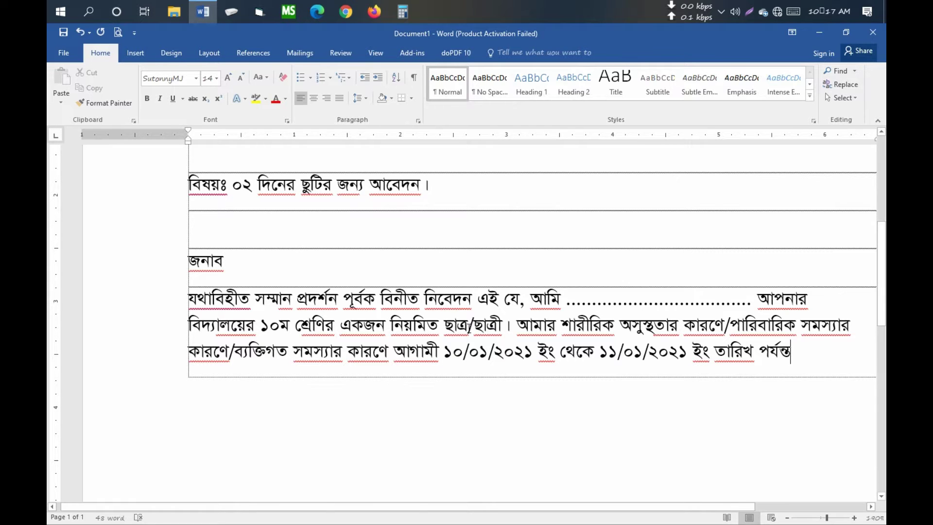
Step: Finish the sentence after the leave period with "বিদ্যালয়ে আসা আমার পক্ষে সম্ভব নয়।"
left_click(793, 352)
type("বিদ")
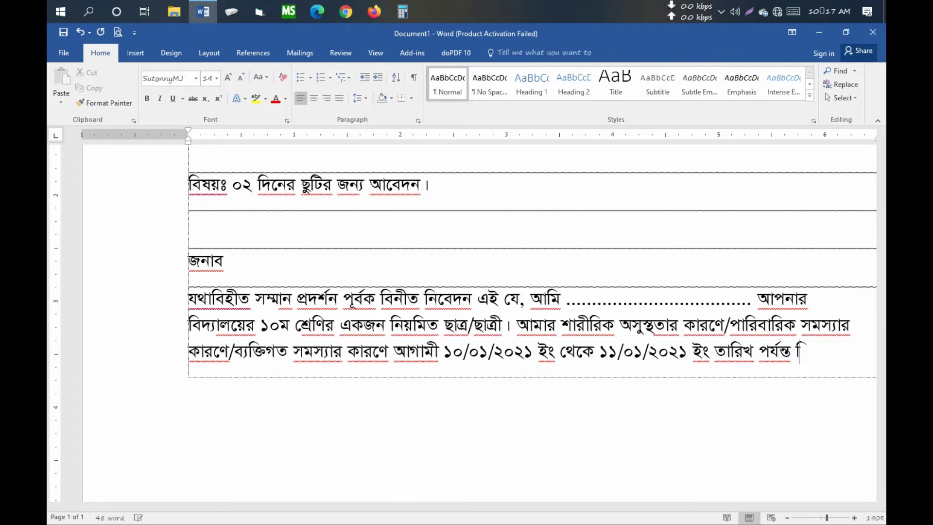
type("্যালয়ে ")
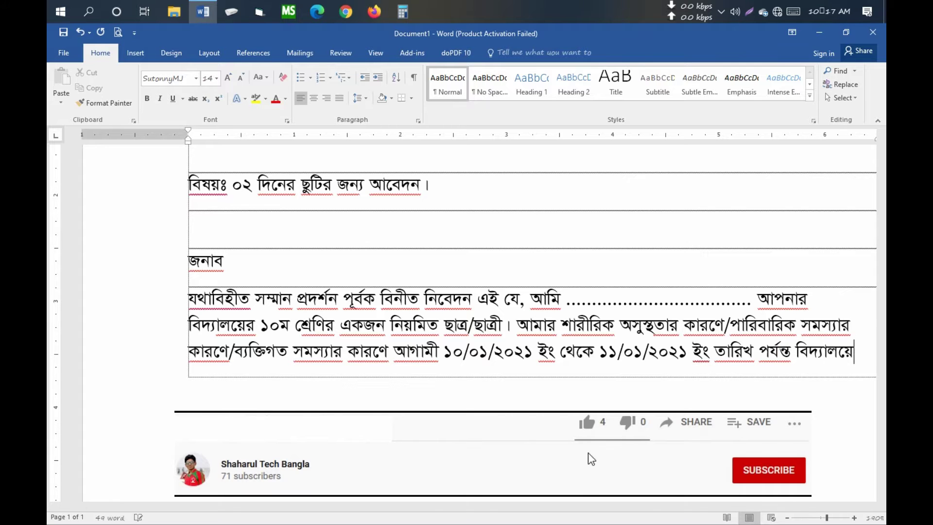
type("আ")
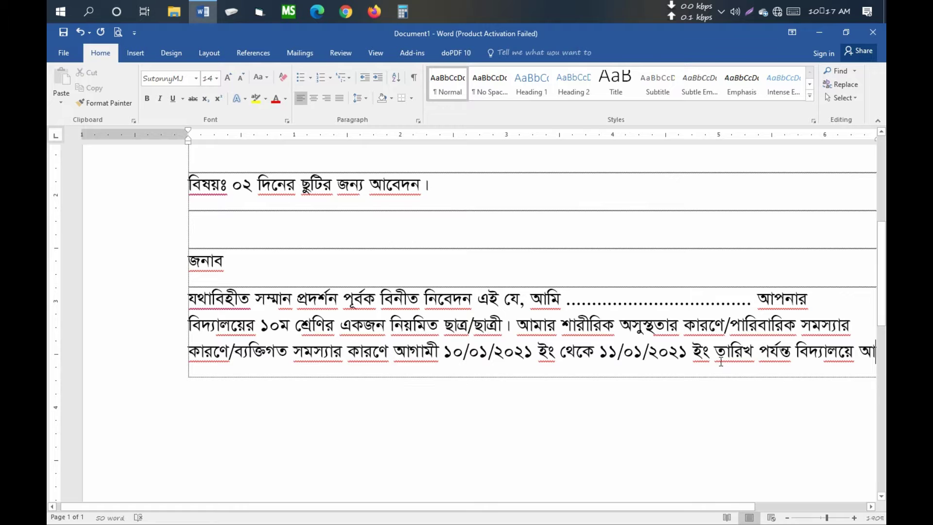
type("সা আমা")
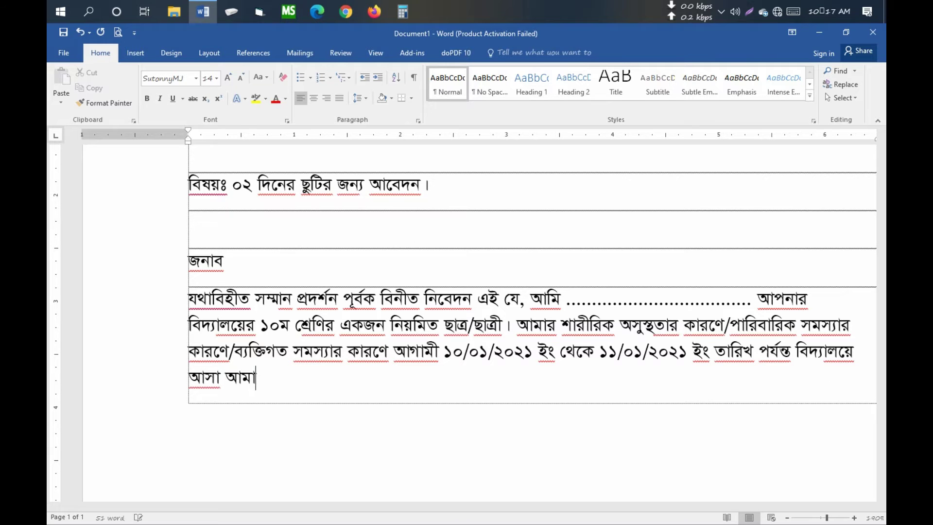
type("র পক্ষে সম্ভব")
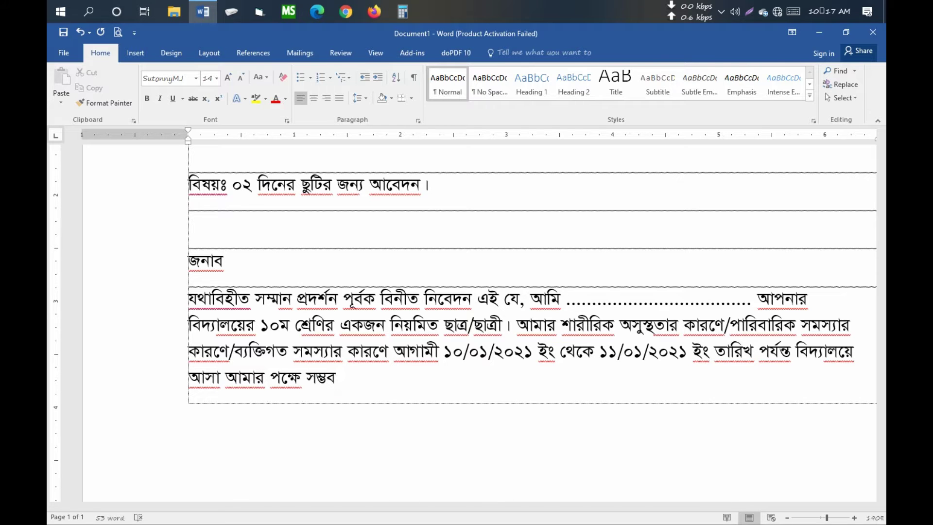
type(" নয় ।")
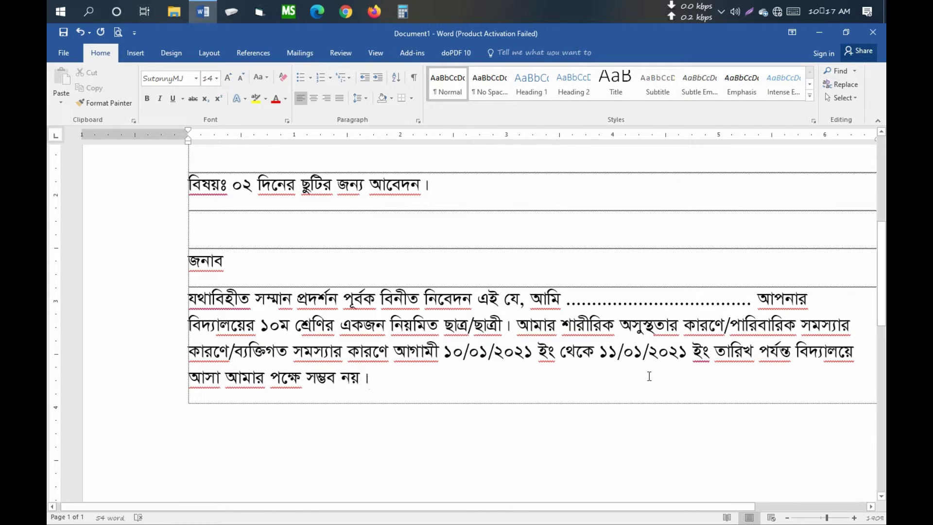
left_click(444, 350)
left_click(348, 349)
scroll(514, 346, "down", 1)
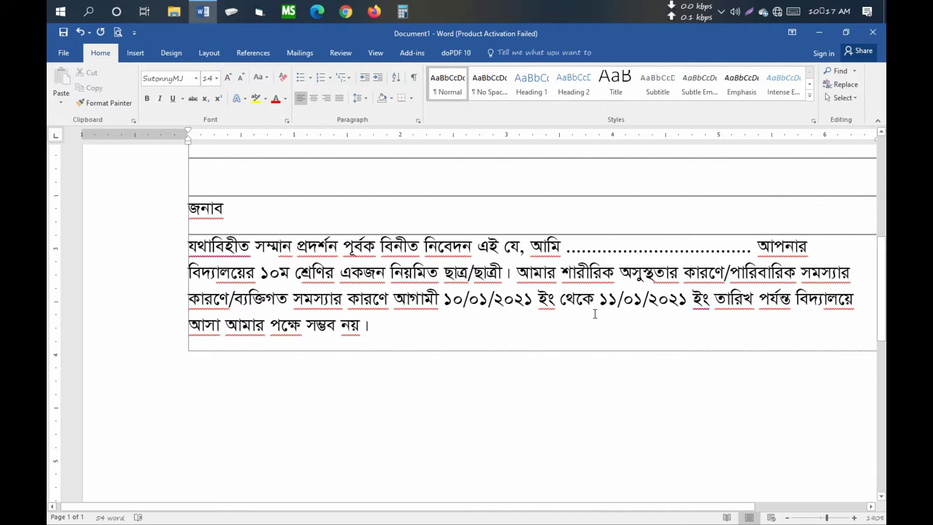
Step: Leave an empty row below the body paragraph and begin the closing paragraph with "অতএব, উপরোক্ত বিষয়টি বিবেচনা পূর্বক আমাকে আগামী"
left_click(381, 326)
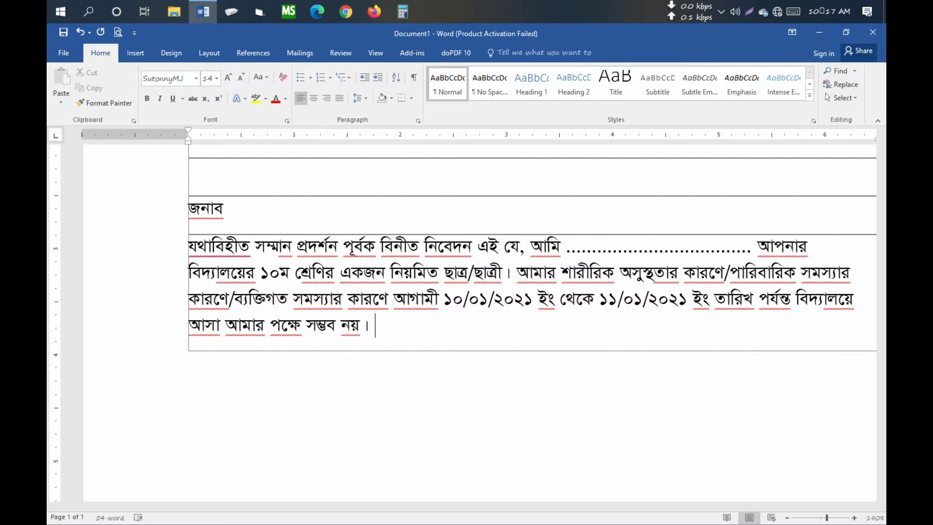
key("Tab")
key("Tab")
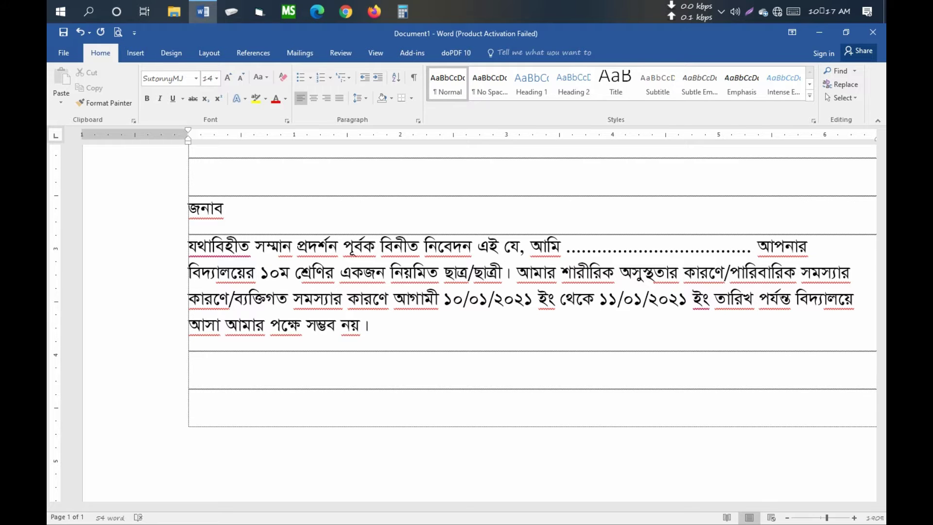
type("অতএব,")
type(" উপরোক্ত")
type(" বি")
type("ষয়টি বিবেচনা")
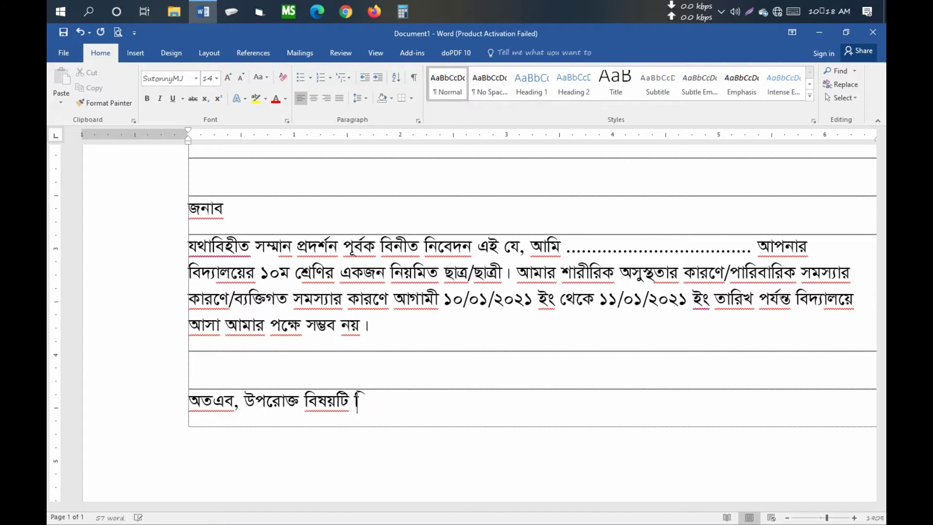
type(" পূর্বক")
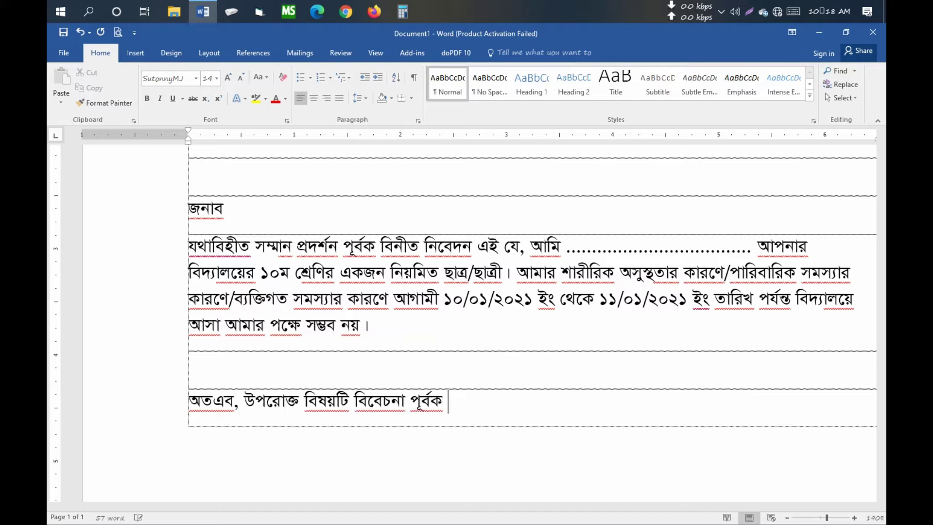
type(" আমাকে ")
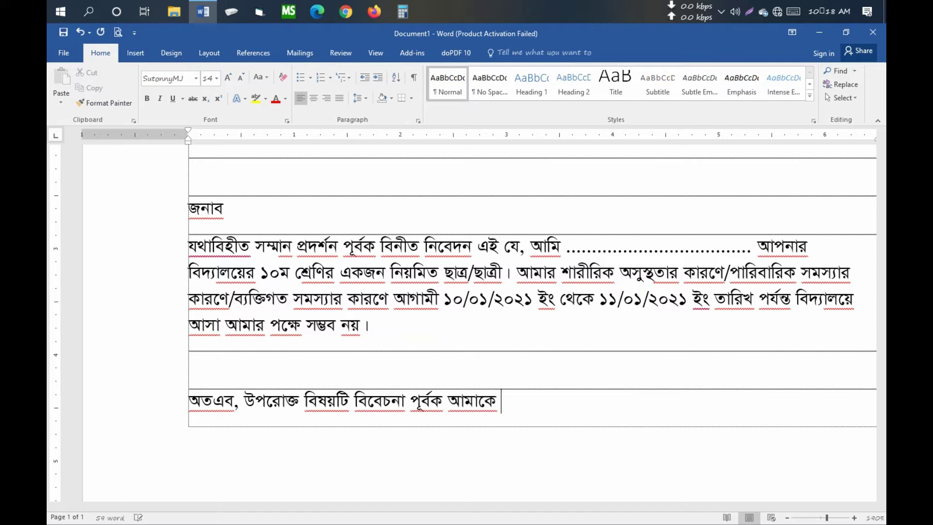
type("আগামী")
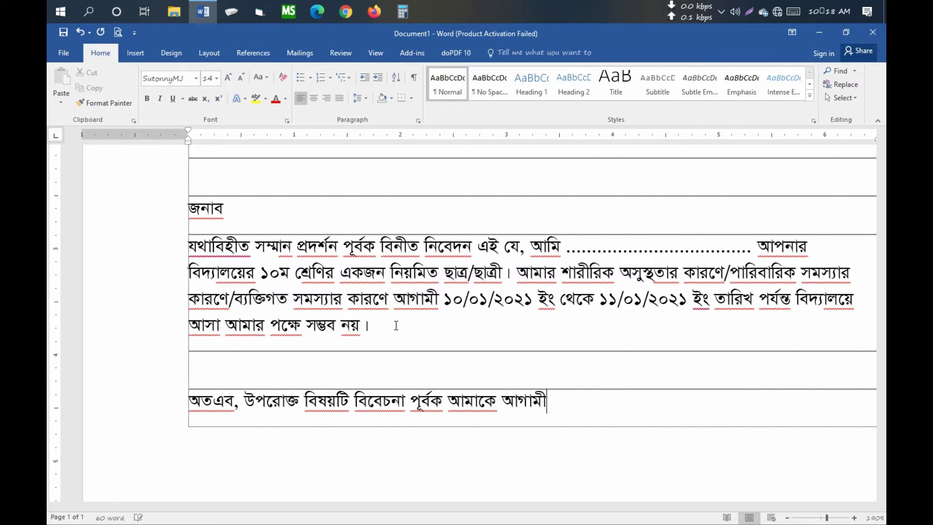
Step: Copy the leave period, from "১০/০১/২০২১" through "পর্যন্ত", out of the body paragraph to the end of the closing paragraph
left_click_drag(446, 299, 677, 307)
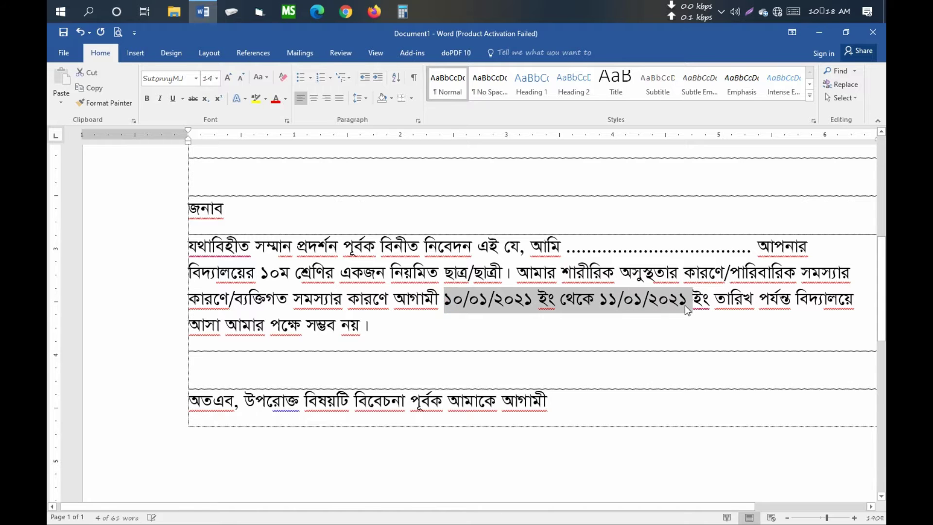
key("shift+Right")
key("shift+Right")
key("shift+Right")
key("shift+Right")
key("shift+Right")
key("shift+Right")
key("shift+Right")
key("shift+Right")
key("shift+Right")
key("shift+Right")
key("shift+Right")
key("shift+Right")
key("shift+Right")
key("shift+Right")
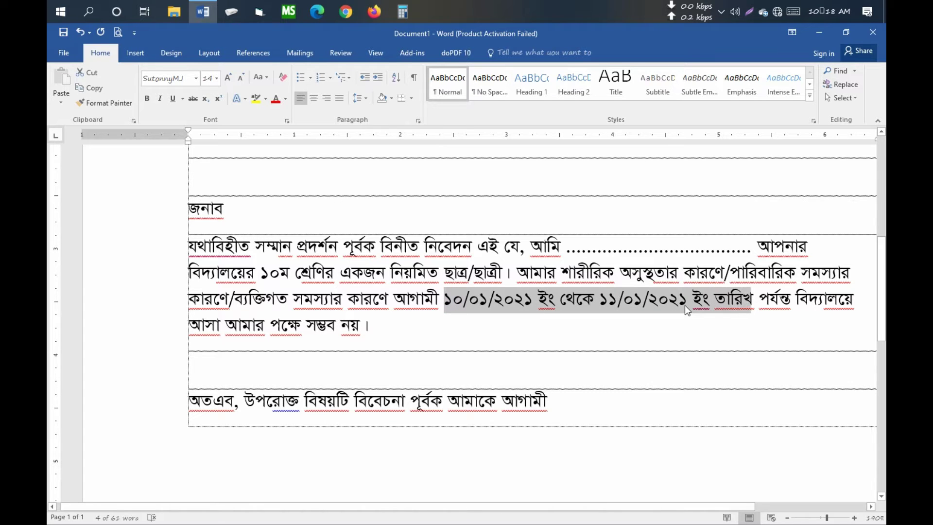
key("shift+Right")
key("shift+Right")
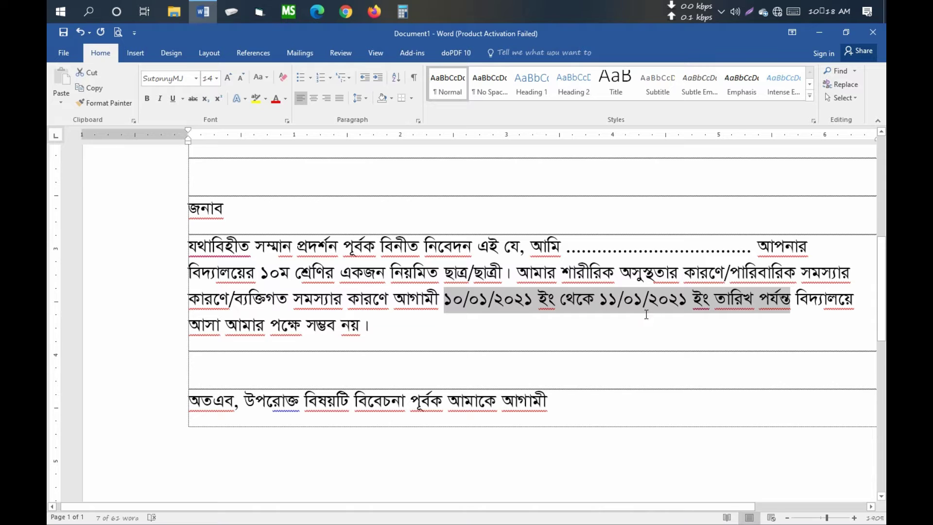
left_click_drag(604, 305, 634, 402)
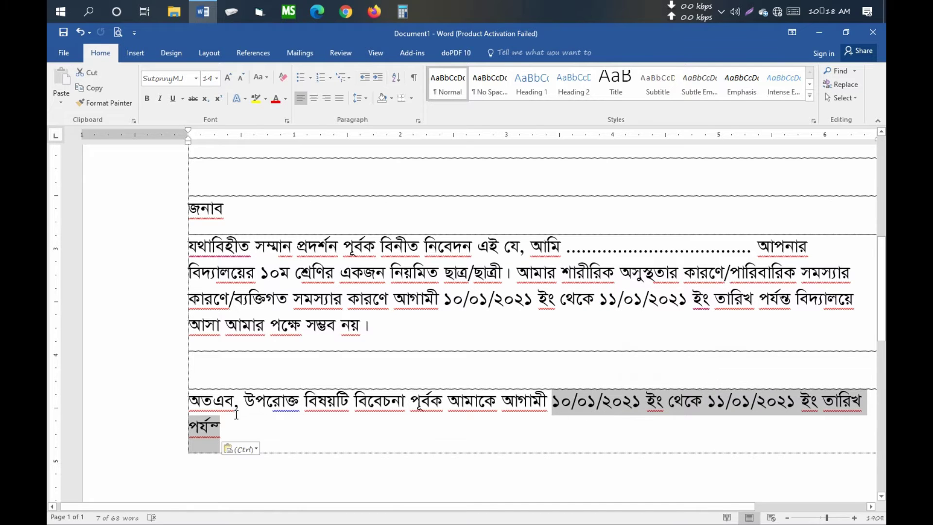
Step: Correct the last word of the copied leave period in the closing paragraph to "পর্যন্ত"
left_click(250, 429)
key("ctrl+z")
type("ন্ত")
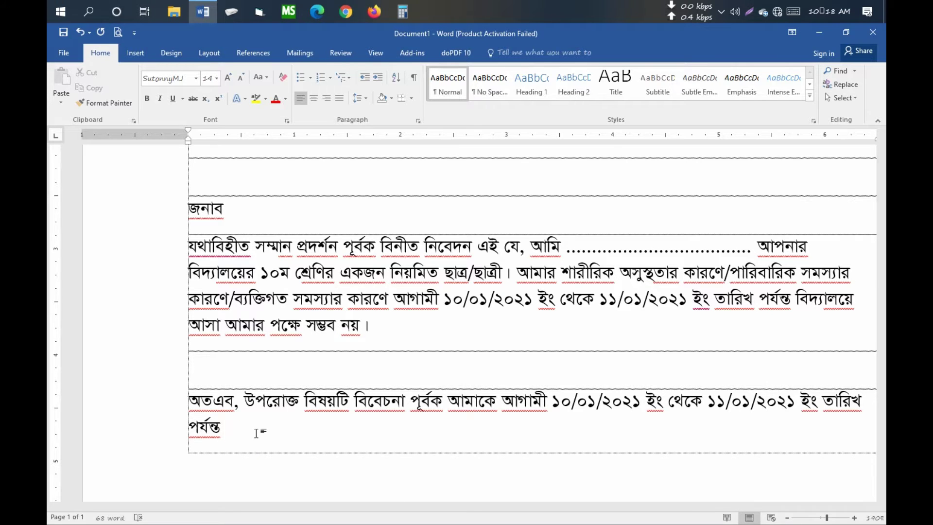
Step: Finish the closing paragraph with "ছুটি প্রদানে যাবতীয় ব্যবস্থা গ্রহণে জনাবের একান্ত মর্জি হয়।"
scroll(257, 432, "down", 3)
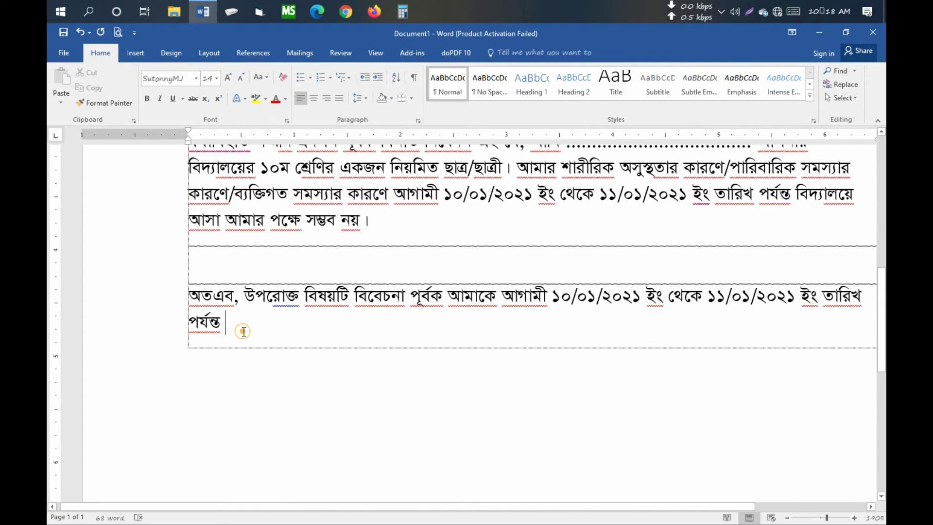
type("ছুটি প")
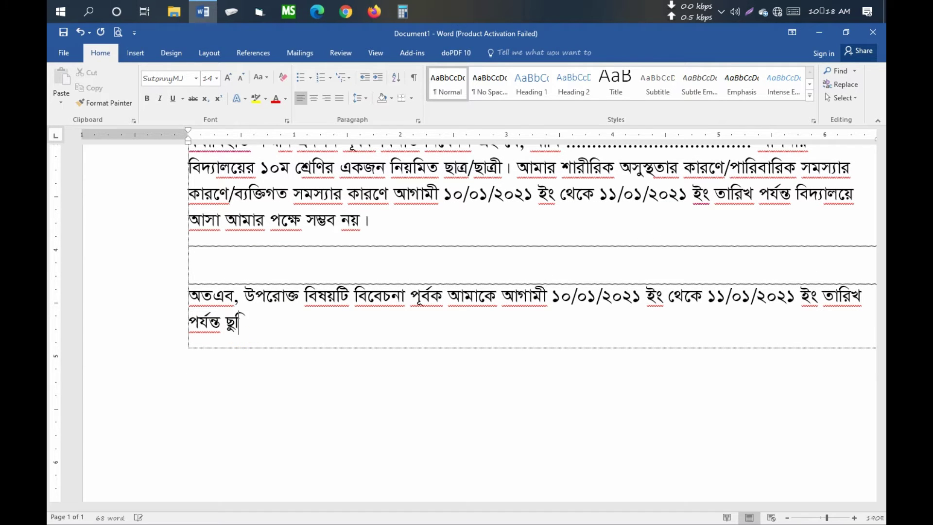
type("্রদানে")
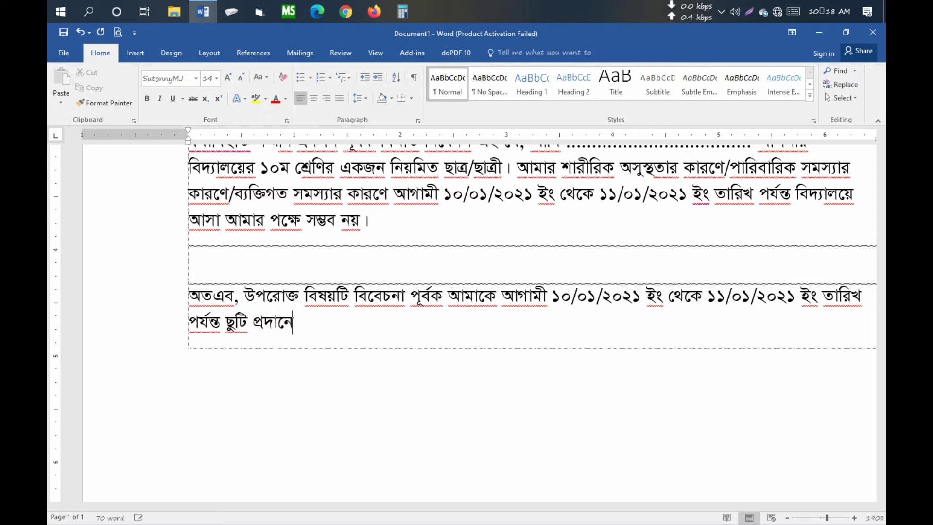
type(" যাবতী")
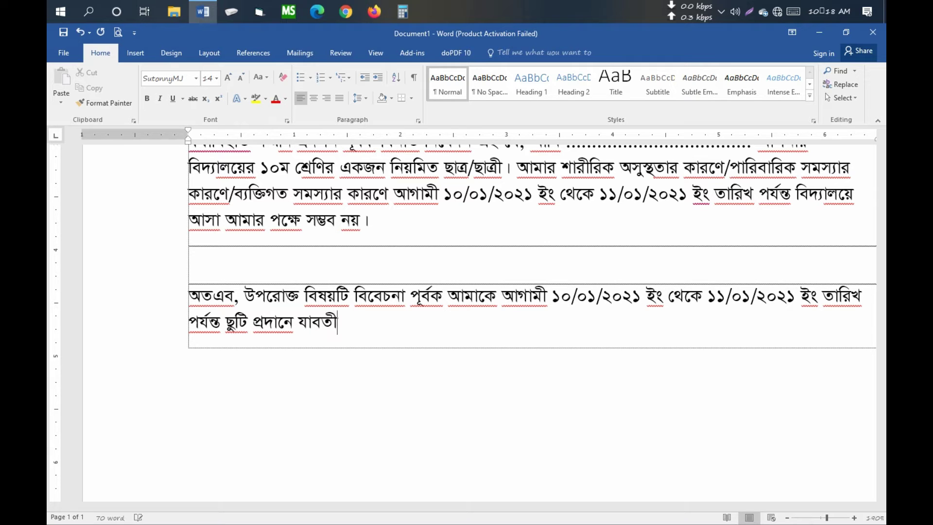
type("য় ব্যবস্থা গ্রহে")
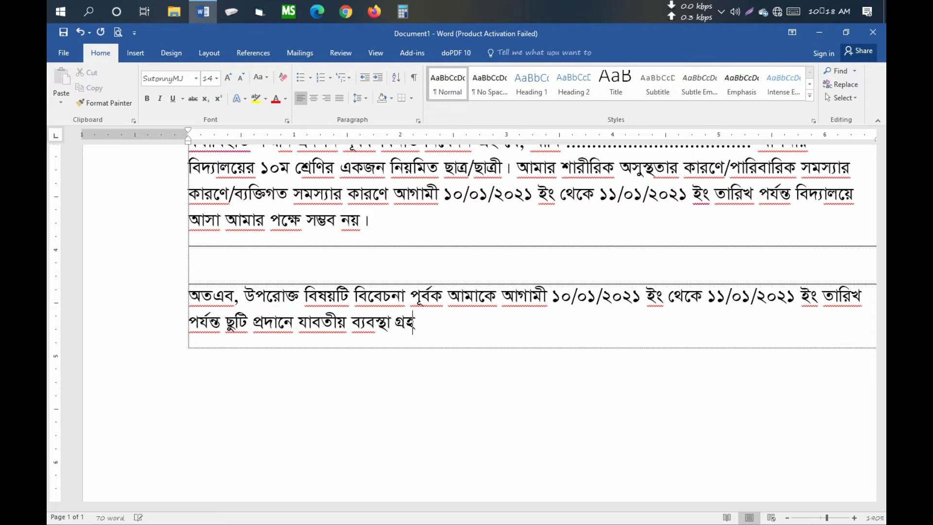
type("ণ জনাবের")
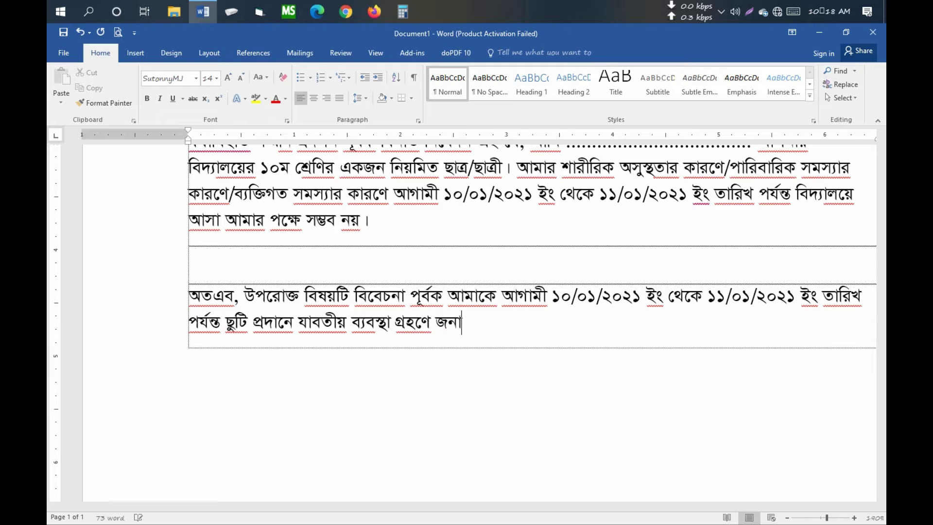
type(" একান্ত মর্জি")
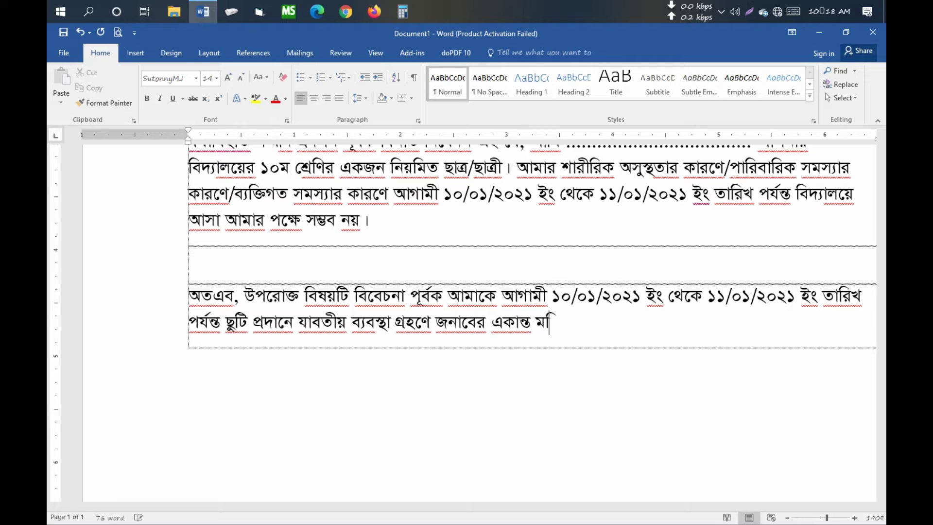
type(" হয় ।")
Step: Add the sign-off "বিনীত" after an empty row and, below another empty row, the bracketed placeholder "(নাম................)"
key("Return")
key("Return")
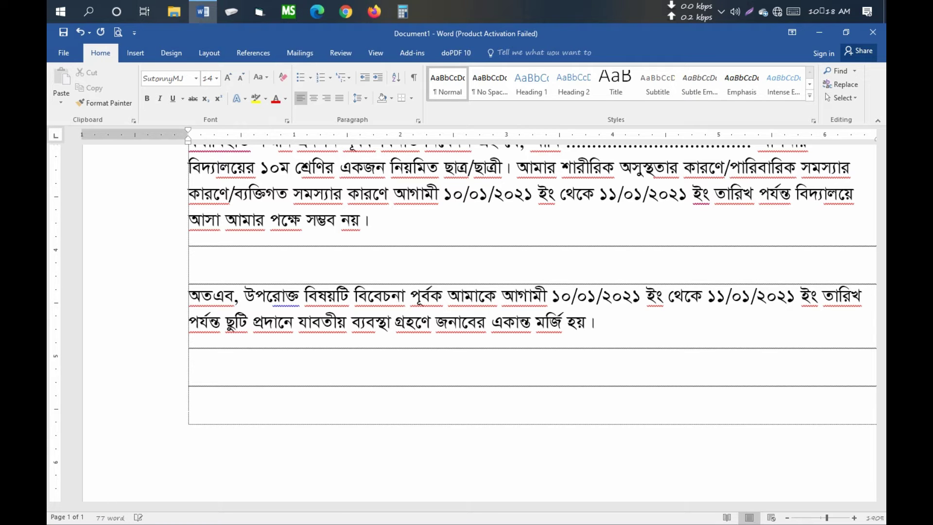
type("বিনীত")
key("Return")
key("Return")
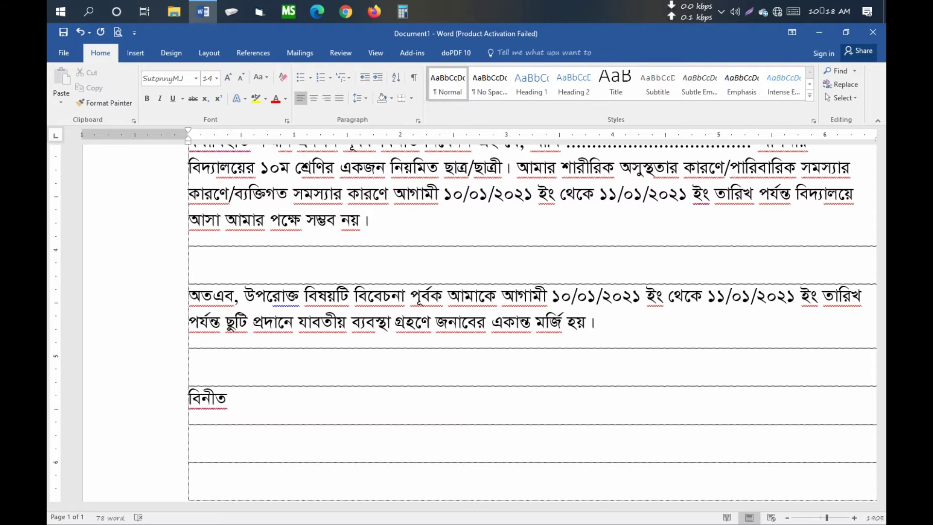
type("()নাম...............")
left_click(246, 400)
key("Return")
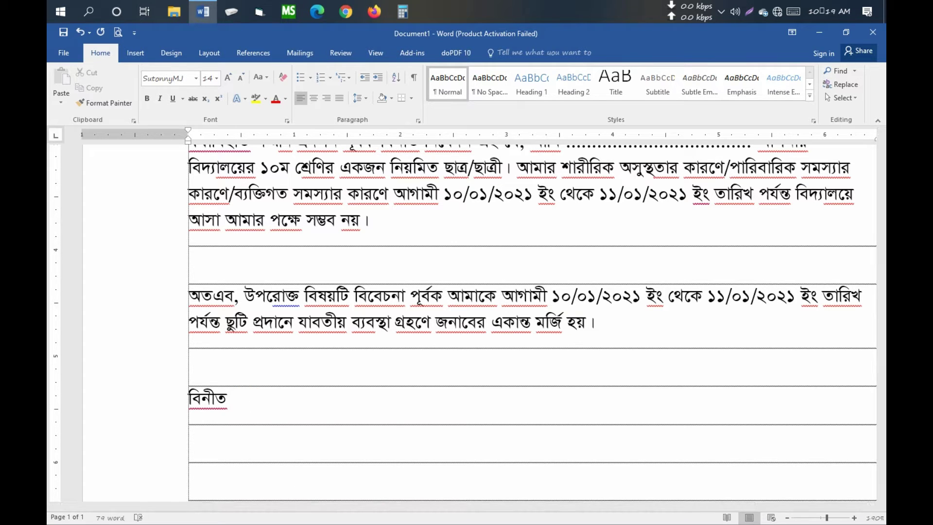
scroll(226, 398, "down", 3)
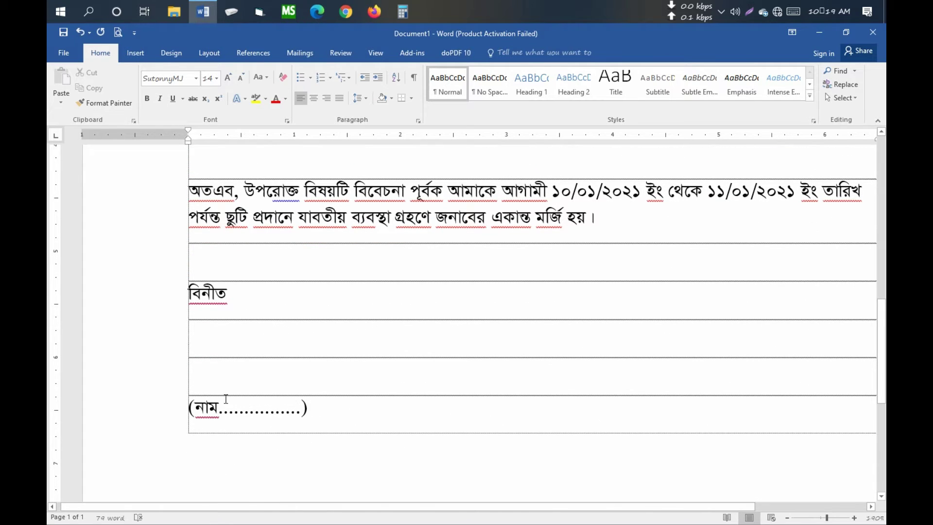
key("BackSpace")
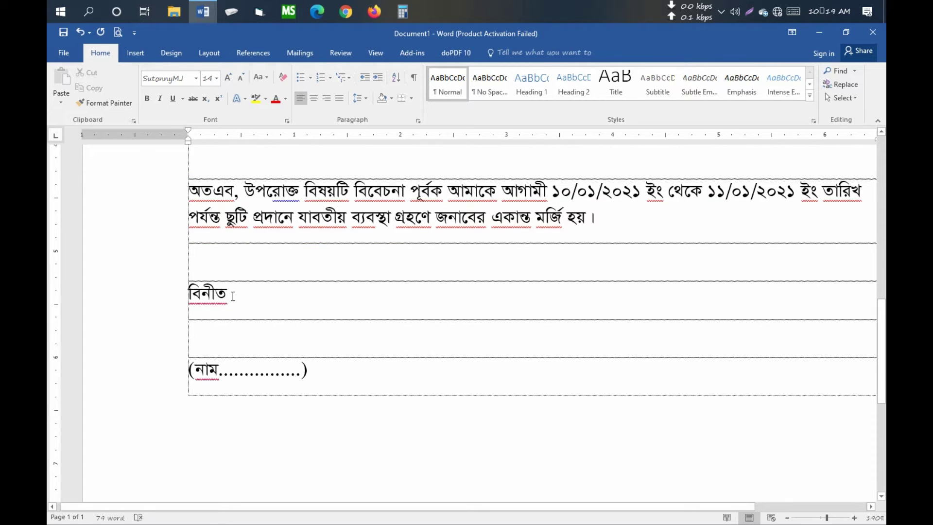
left_click(171, 296)
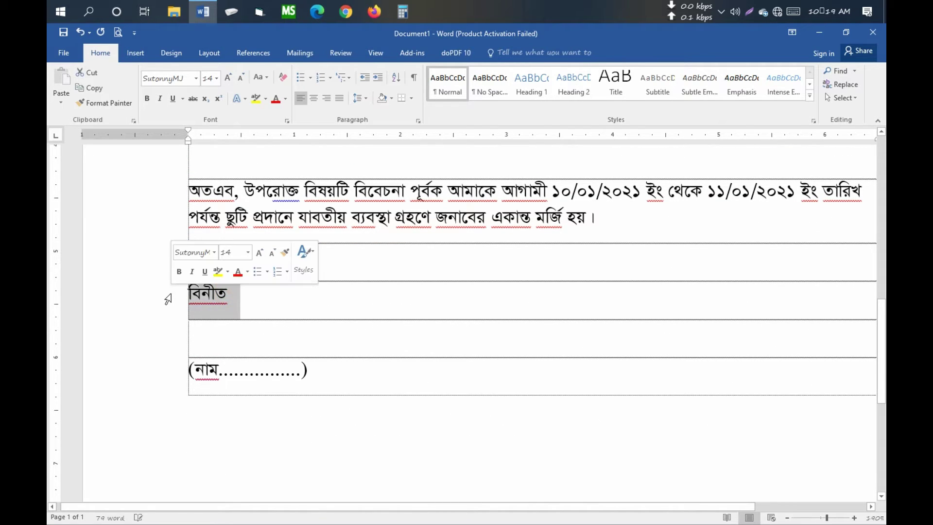
Step: Add the class line "শ্রেণিঃ ১০ম" and the roll line "রোলঃ ০৫" below the name placeholder
left_click(329, 371)
key("Return")
type("শ্রেণিঃ")
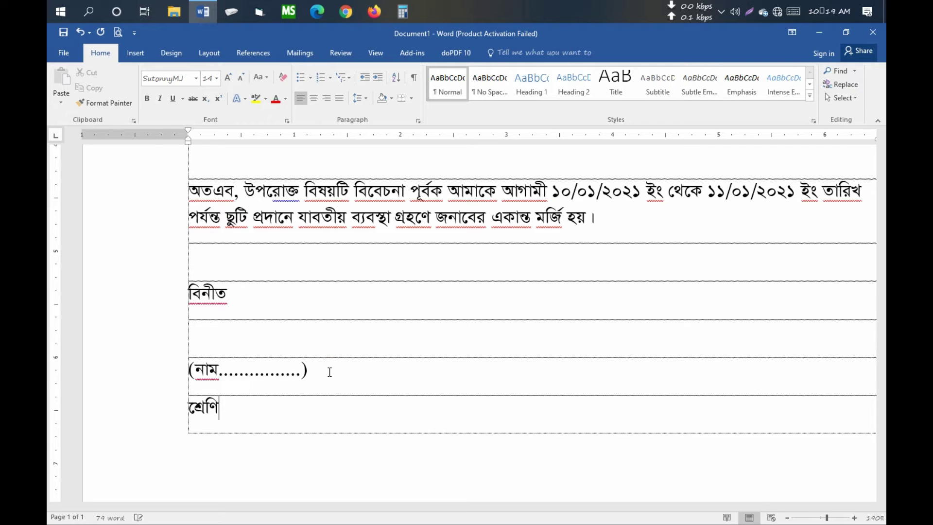
type(" ১০ম")
key("Return")
type("রোল")
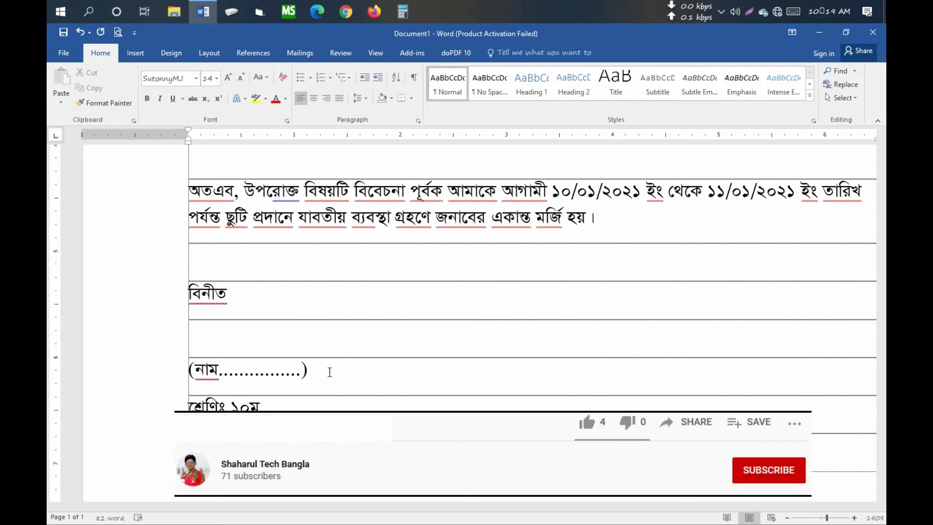
type("ঃ ০১")
Step: Add the school's name "কামদেবপুর মাধ্যমিক বিদ্যালয়।" in a new row below the roll line
key("Return")
type("কামদেবপুর মাধ")
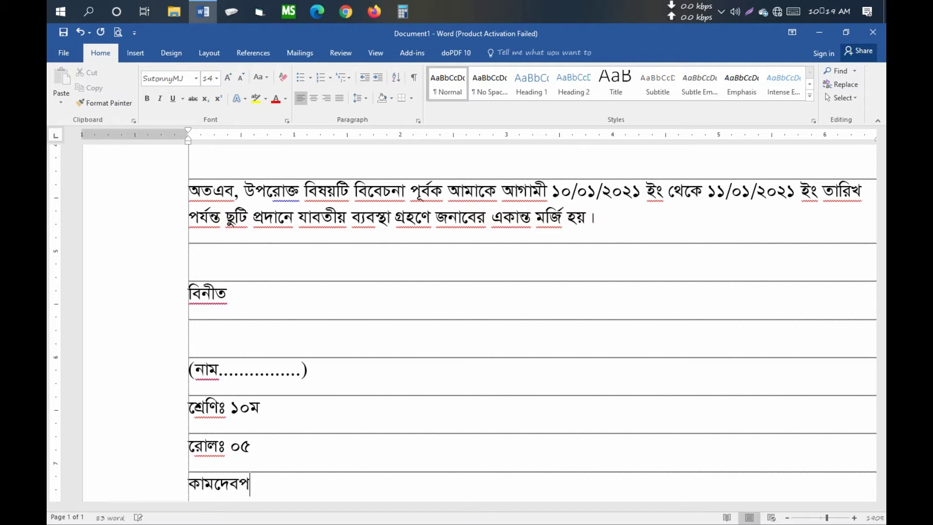
type("্যমিক বিদ্যালয়")
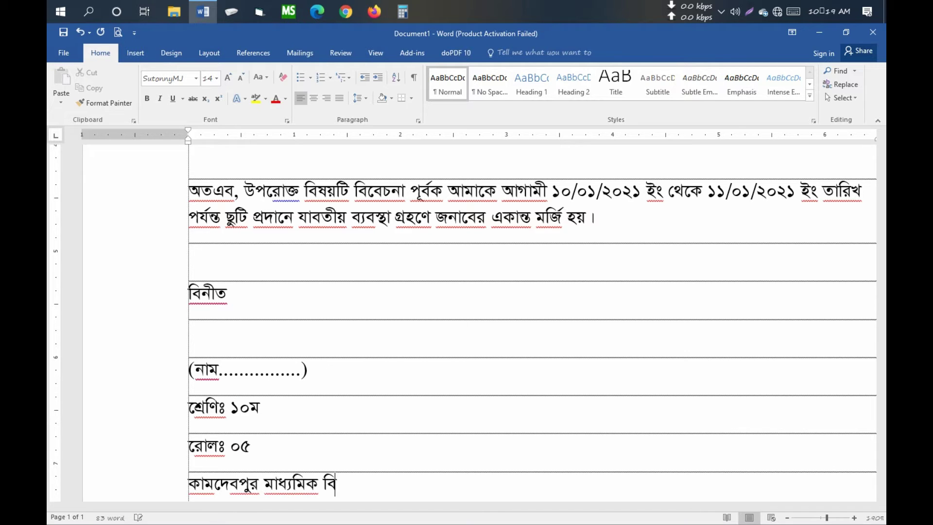
type(" ।")
Step: Insert a row above "বরাবর" at the start of the letter and enter the date line "তারিখ ঃ ০৯/০১/২০২১ ইং"
scroll(339, 371, "down", 2)
scroll(365, 329, "down", 3, "ctrl")
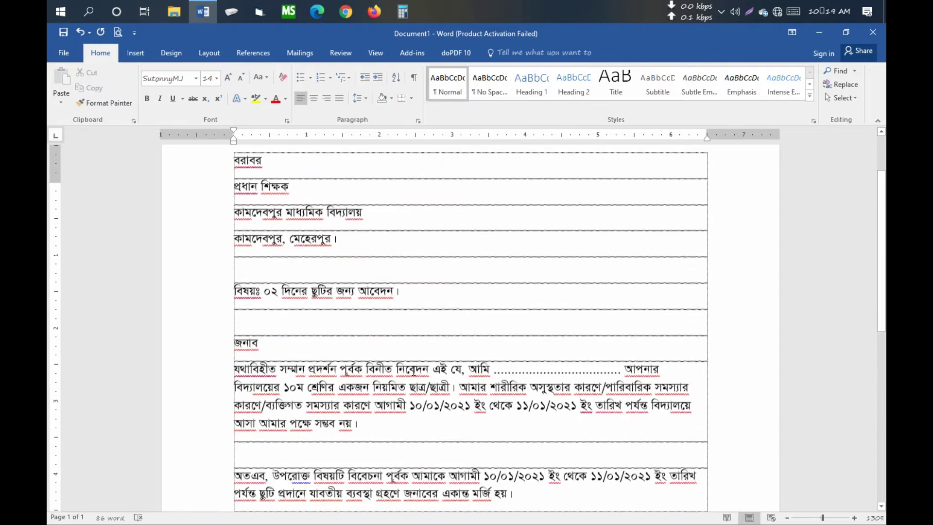
scroll(412, 354, "up", 3, "ctrl")
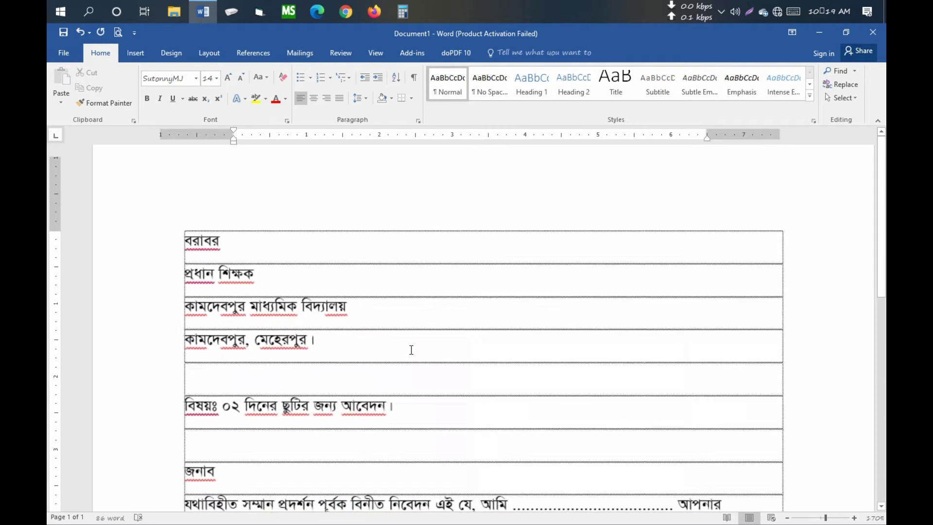
left_click(187, 244)
key("Return")
left_click(208, 247)
type("তা")
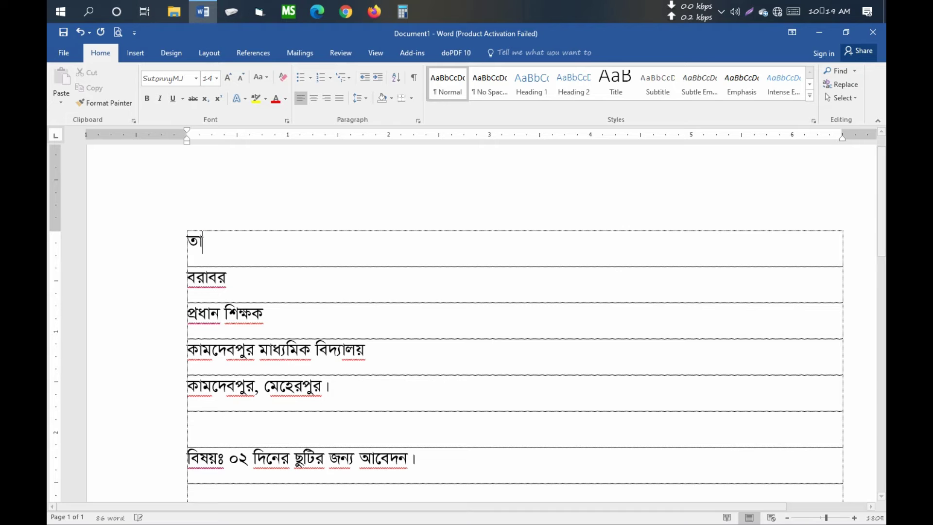
type("রিখ ঃ")
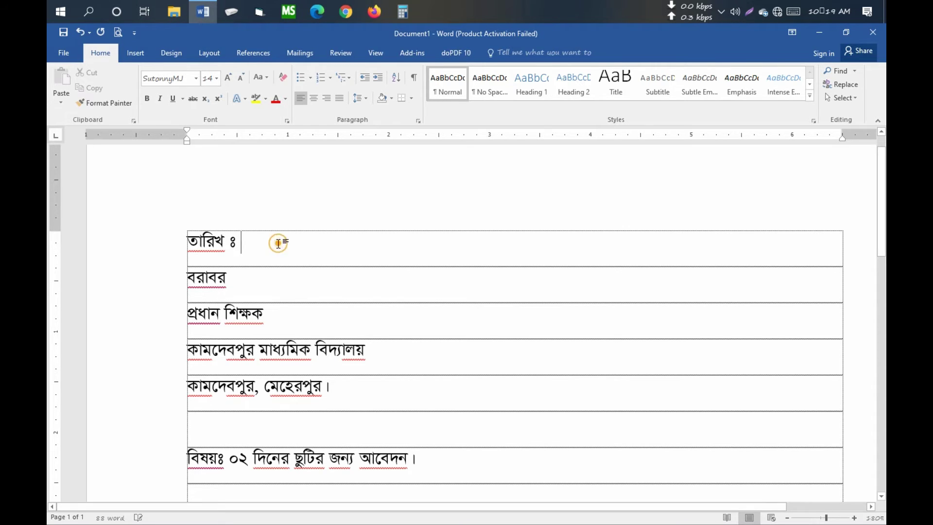
type(" 09/01/20")
type("21")
type(" ইং")
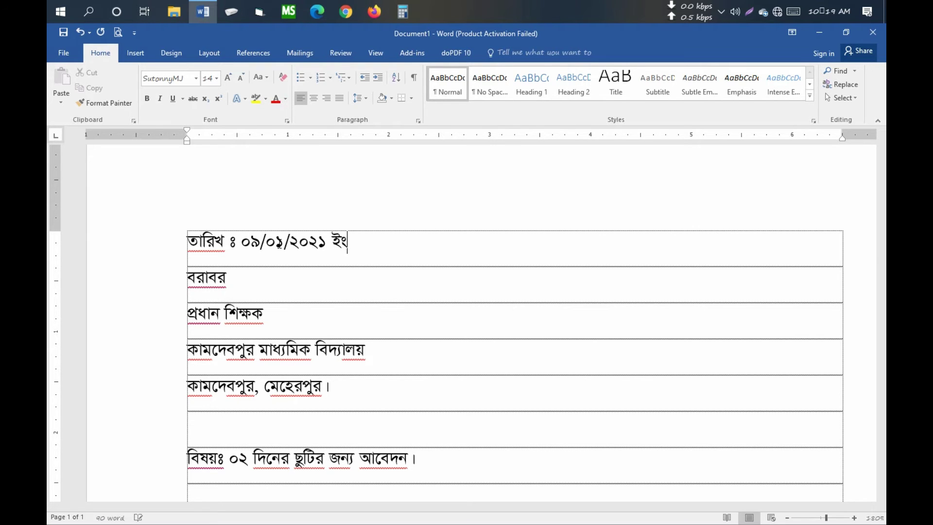
Step: Remove the space after the paragraphs in the four addressee rows, from "বরাবর" to "কামদেবপুর, মেহেরপুর।"
left_click(301, 262)
scroll(287, 260, "down", 1)
left_click_drag(187, 229, 339, 332)
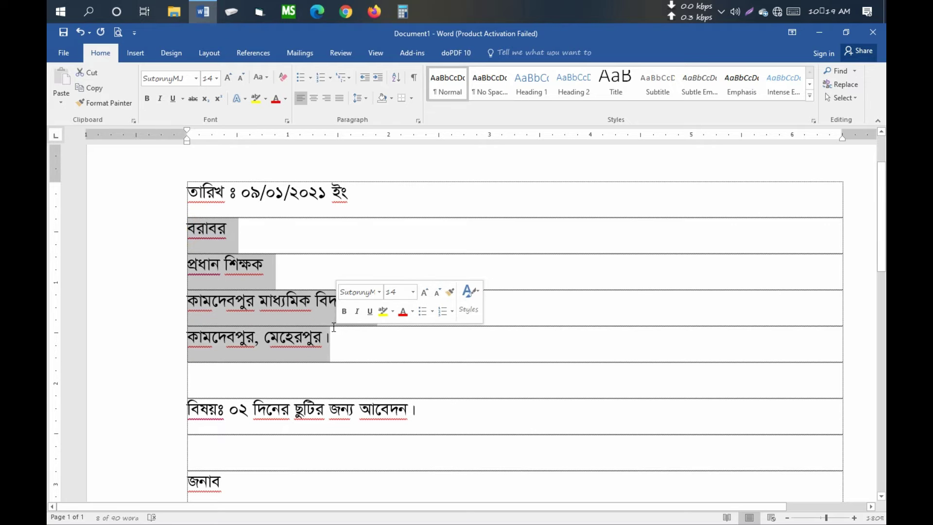
left_click(363, 99)
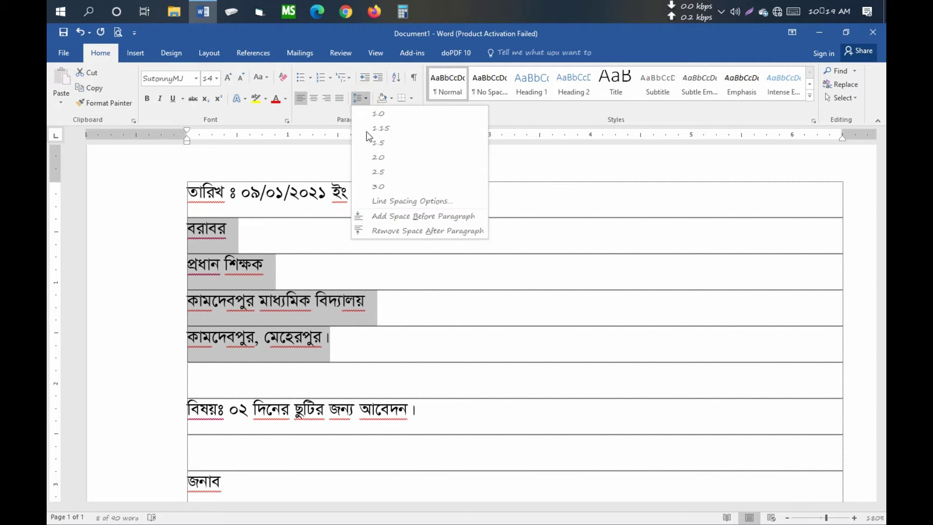
left_click(393, 230)
left_click(316, 275)
Step: Reduce the font size of the empty row between the subject line and "জনাব" to 5
scroll(313, 279, "down", 1)
left_click(289, 318)
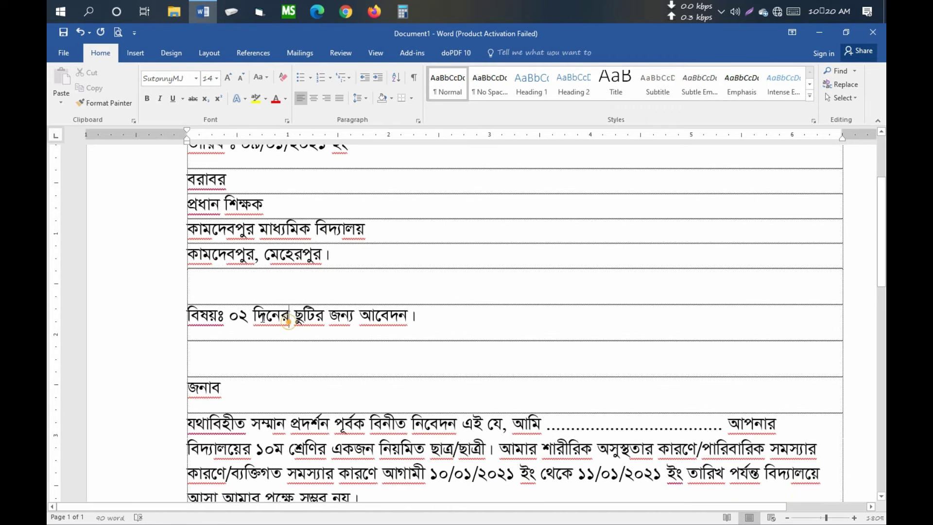
scroll(208, 313, "down", 1)
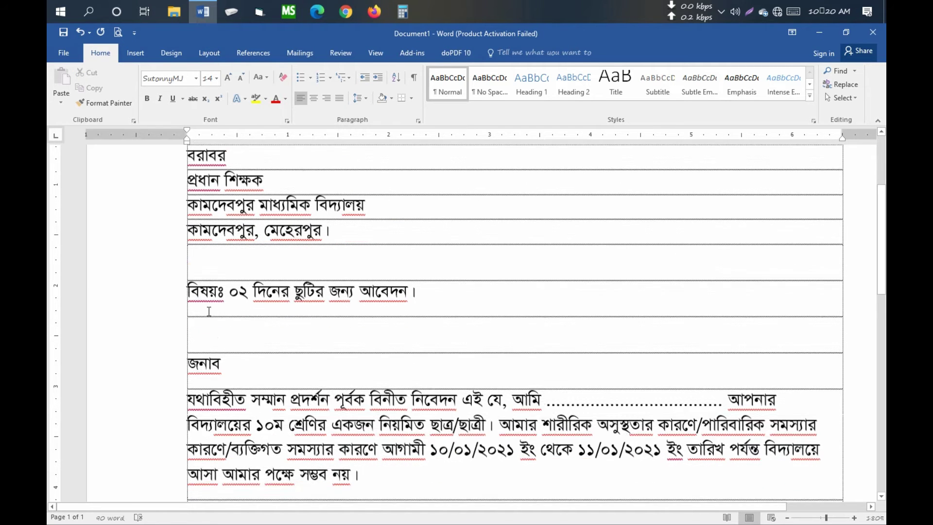
left_click(210, 311)
key("ctrl+bracketleft")
key("ctrl+bracketleft")
key("ctrl+bracketleft")
key("ctrl+bracketleft")
key("ctrl+bracketleft")
key("ctrl+bracketleft")
key("ctrl+bracketleft")
key("ctrl+bracketleft")
key("ctrl+bracketleft")
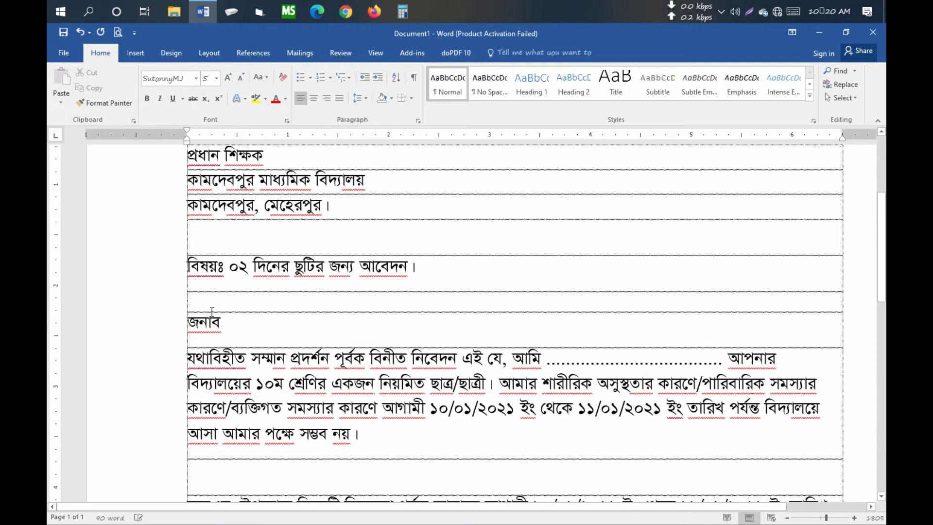
Step: Set the line spacing of the body paragraph beginning "যথাবিহীত" to 1.5
scroll(194, 318, "down", 1)
left_click_drag(184, 310, 184, 389)
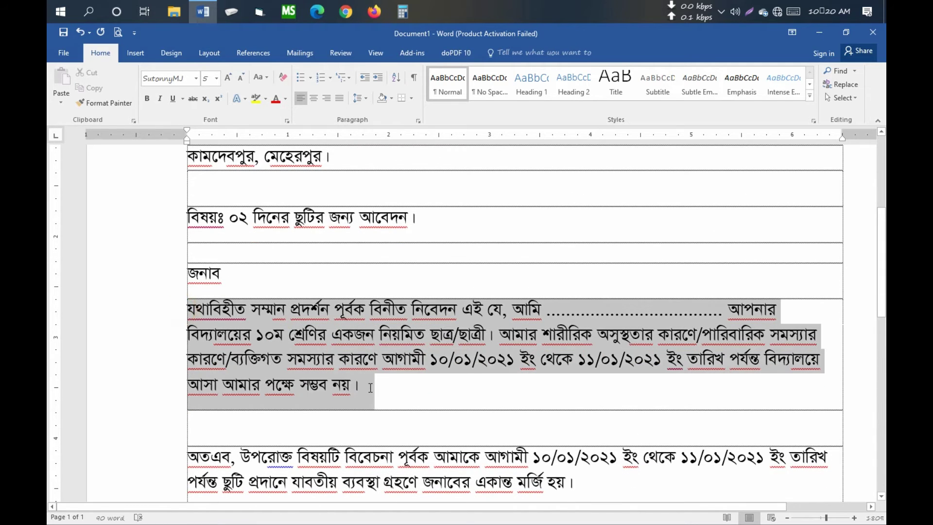
left_click(357, 98)
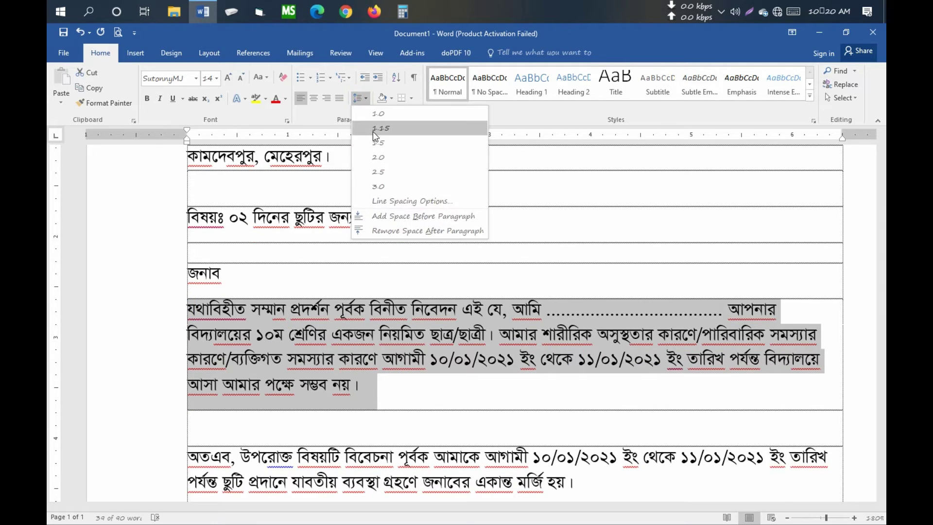
left_click(373, 129)
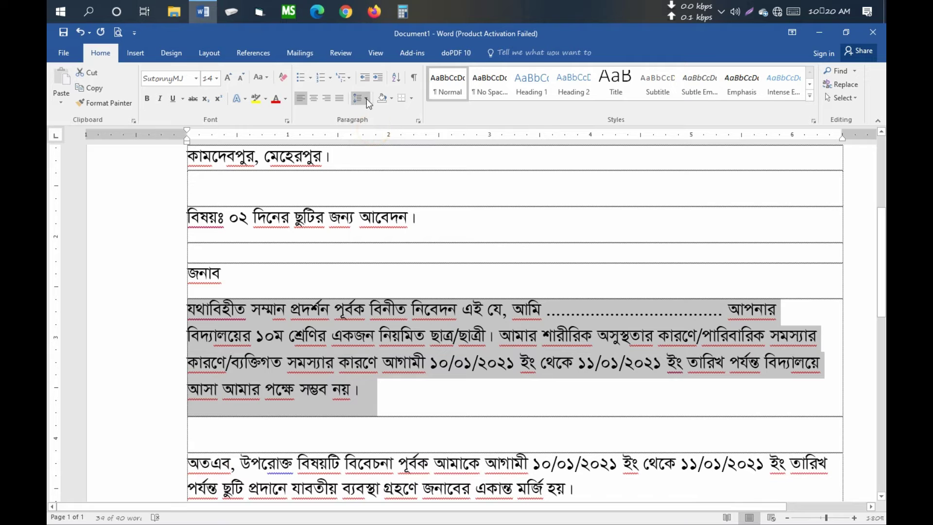
left_click(366, 98)
left_click(378, 142)
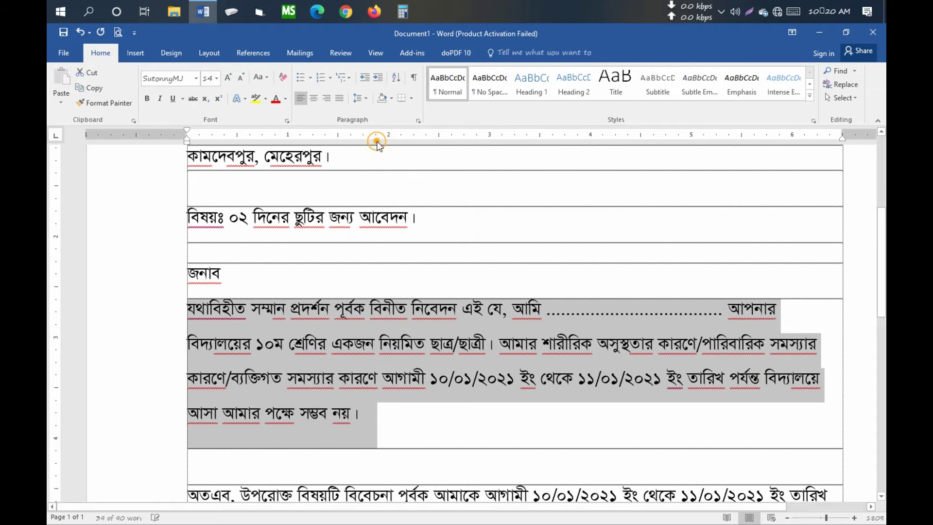
left_click(656, 315)
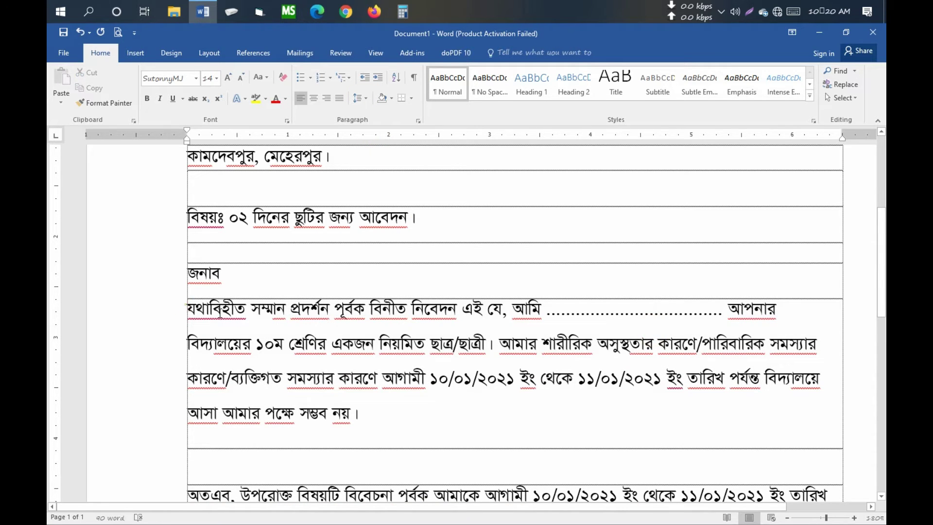
Step: Justify the body paragraph beginning "যথাবিহীত"
triple_click(220, 314)
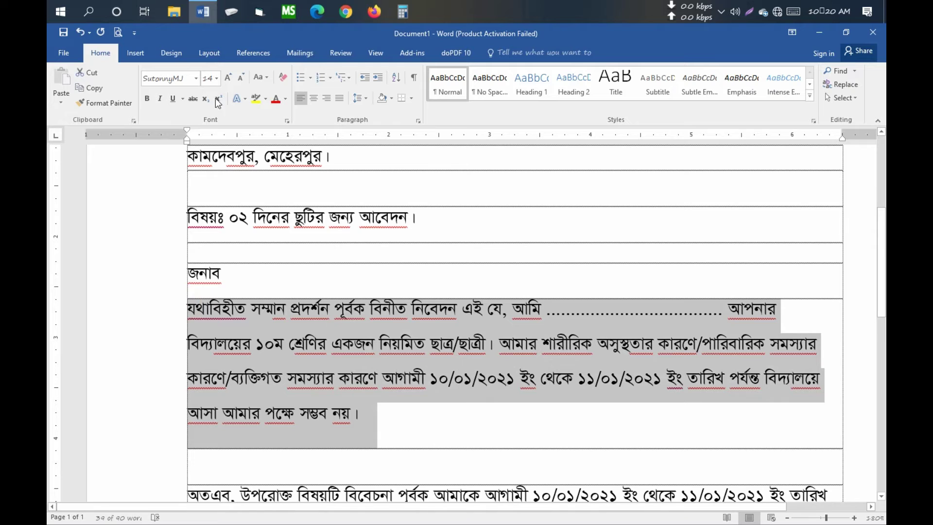
left_click(338, 99)
left_click(393, 359)
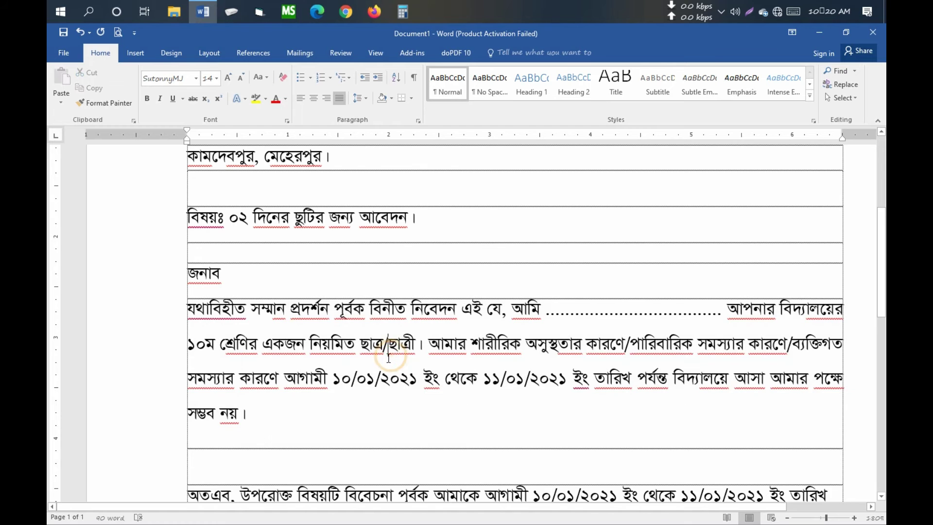
Step: Justify the closing request paragraph beginning "অতএব"
scroll(389, 358, "down", 4)
left_click(352, 318)
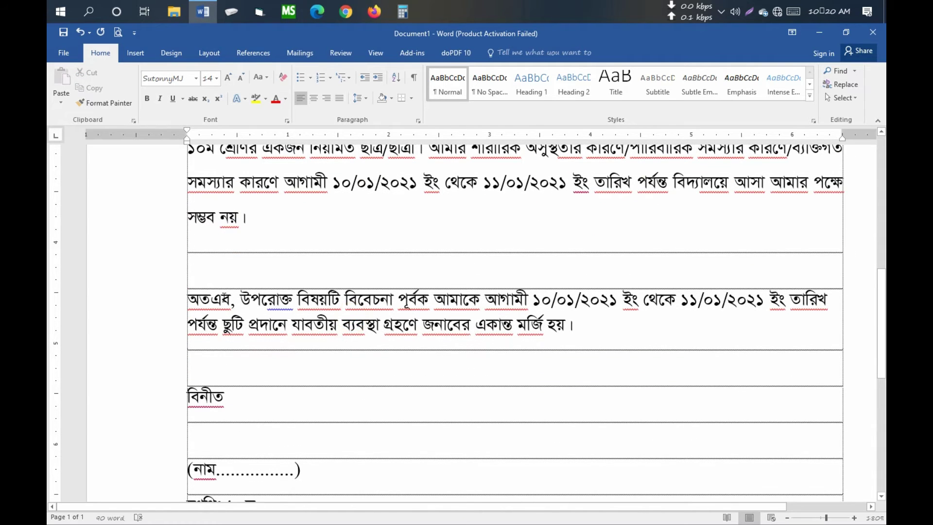
triple_click(352, 318)
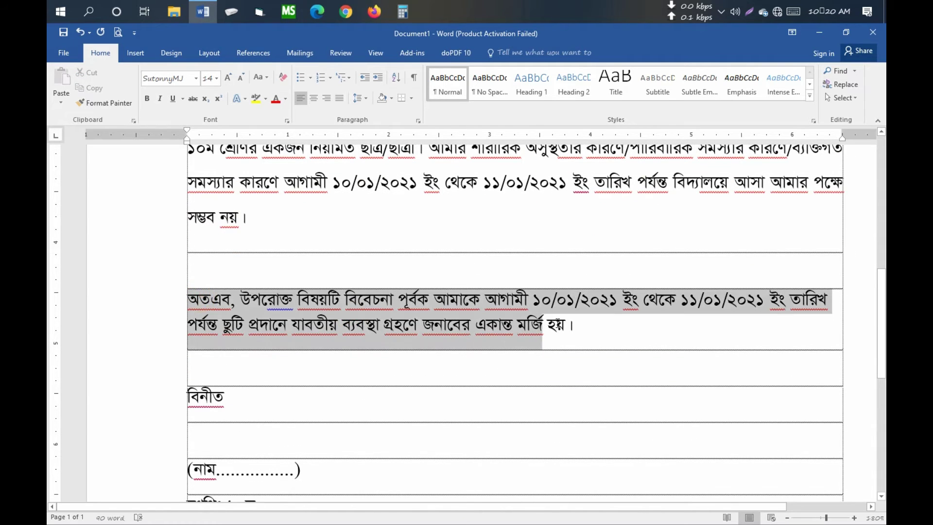
left_click(339, 98)
left_click(505, 311)
scroll(534, 321, "up", 1)
scroll(535, 333, "up", 3)
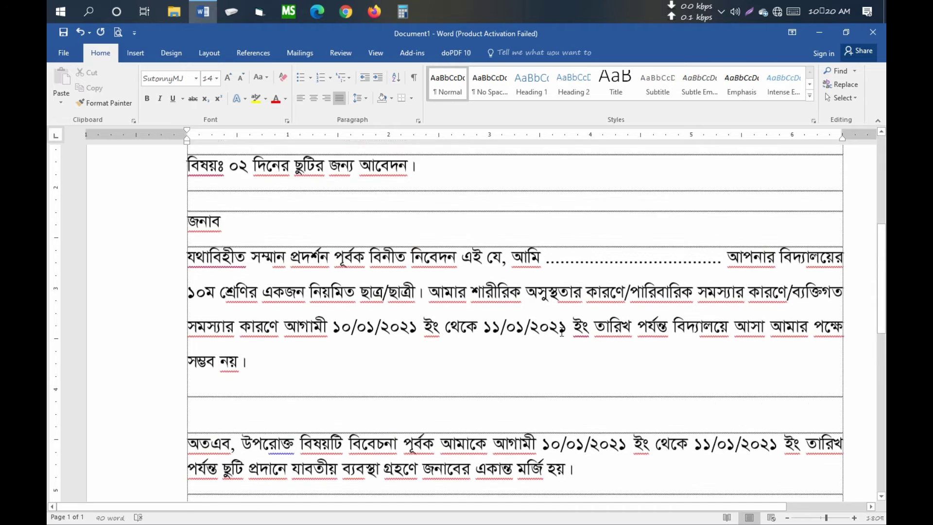
Step: Remove the space after the paragraphs in the four signature rows, from "(নাম" to "কামদেবপুর মাধ্যমিক বিদ্যালয়।"
scroll(292, 339, "down", 3)
scroll(259, 350, "down", 4)
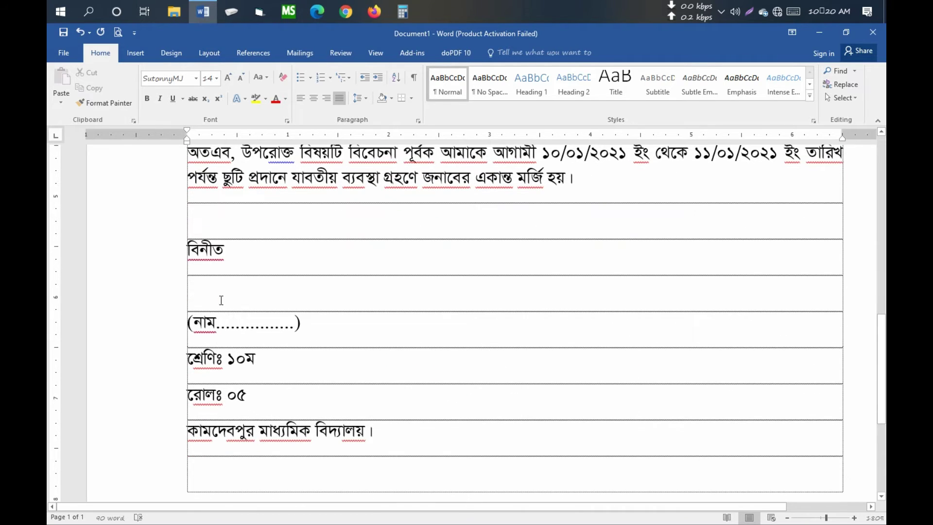
left_click(219, 299)
left_click_drag(183, 322, 381, 430)
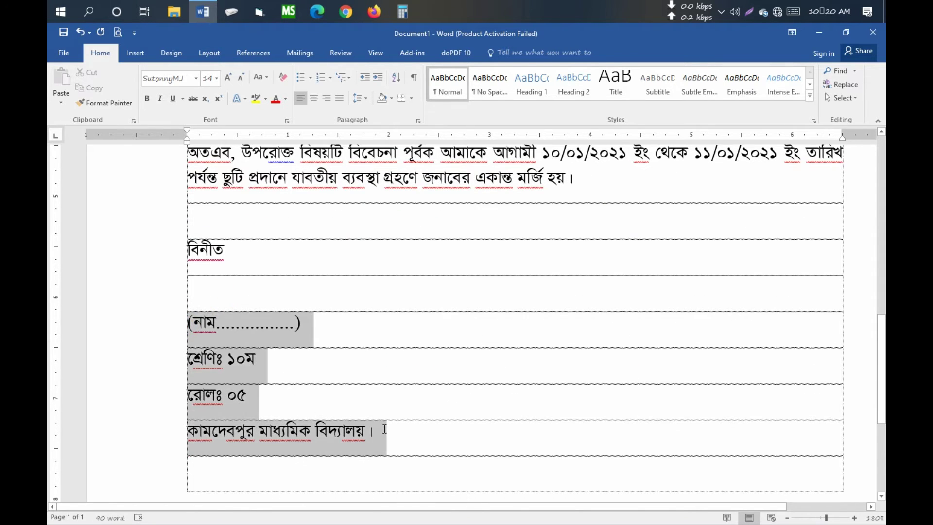
left_click(364, 101)
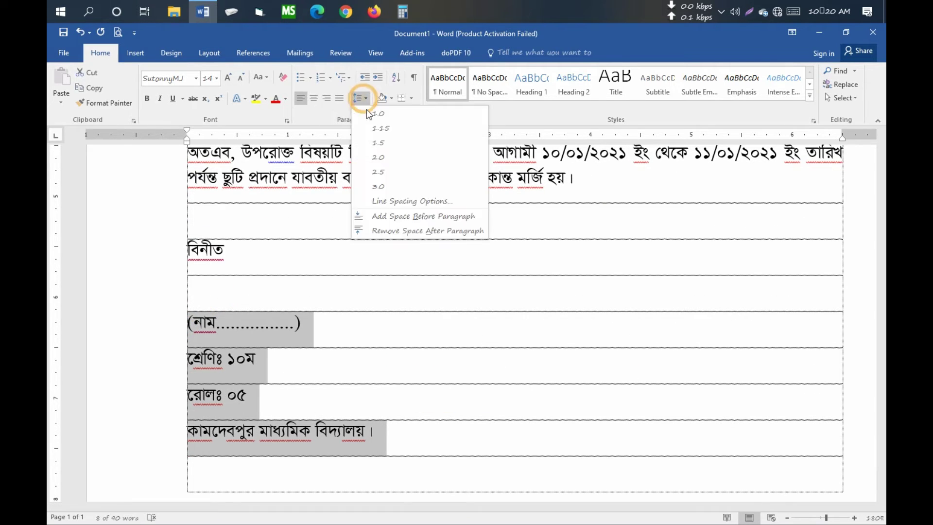
left_click(396, 231)
left_click(245, 344)
Step: Add a comma after "বরাবর" in the addressee block and after the salutation "জনাব"
scroll(263, 347, "up", 9)
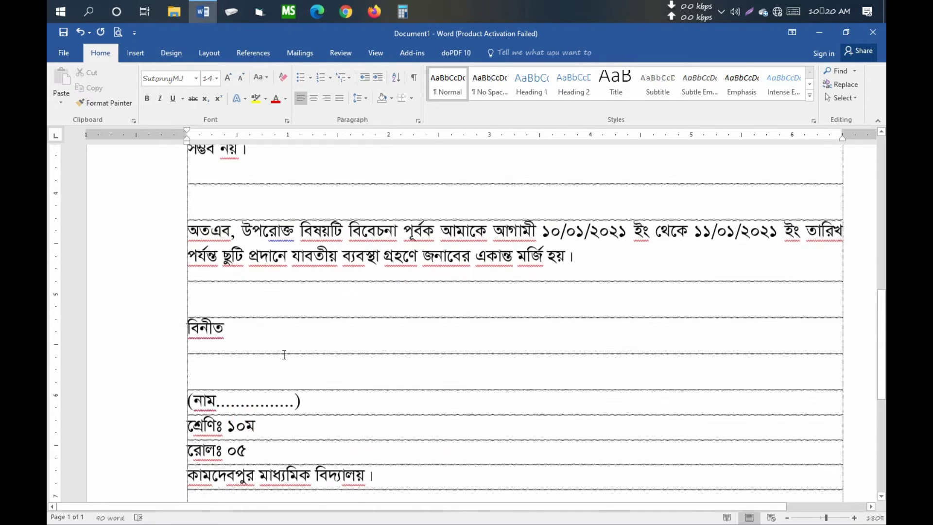
scroll(284, 353, "up", 4)
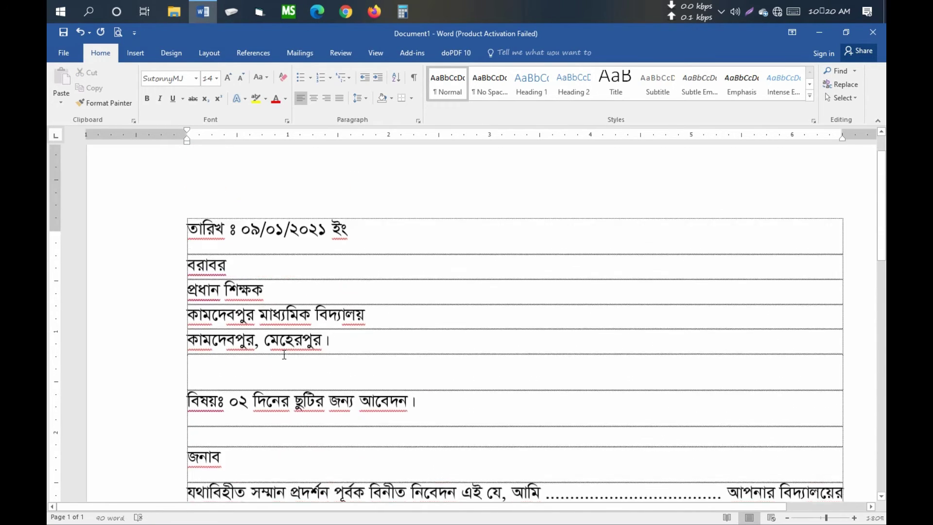
scroll(282, 348, "down", 2)
scroll(281, 348, "up", 2)
left_click(208, 273)
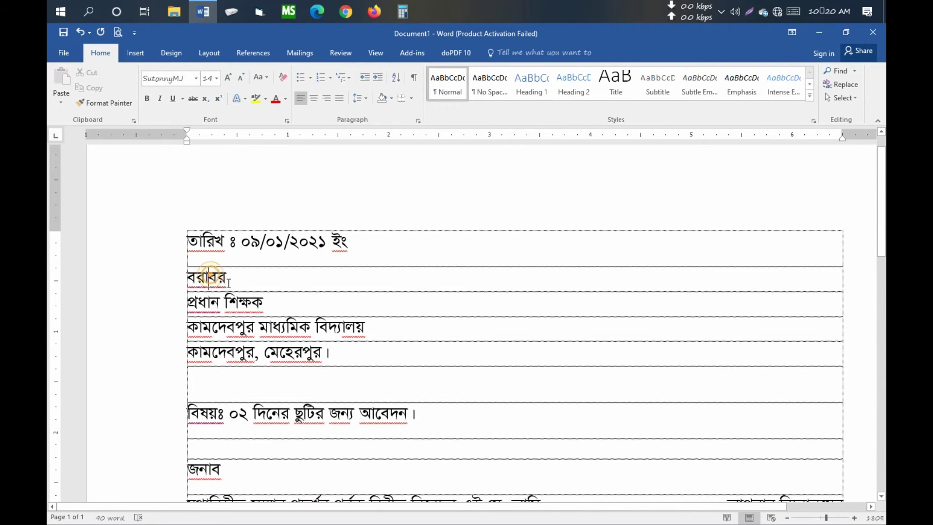
scroll(233, 236, "down", 1)
left_click(238, 231)
type(",")
scroll(254, 276, "down", 2)
left_click(370, 181)
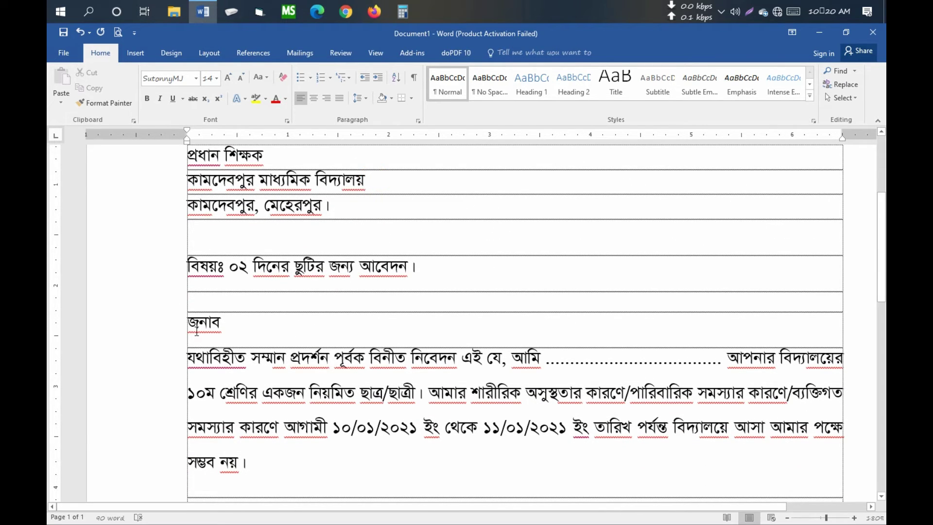
left_click(224, 323)
type(",")
Step: Make the subject line "বিষয়ঃ ০২ দিনের ছুটির জন্য আবেদন।" bold and underlined
scroll(235, 278, "down", 5)
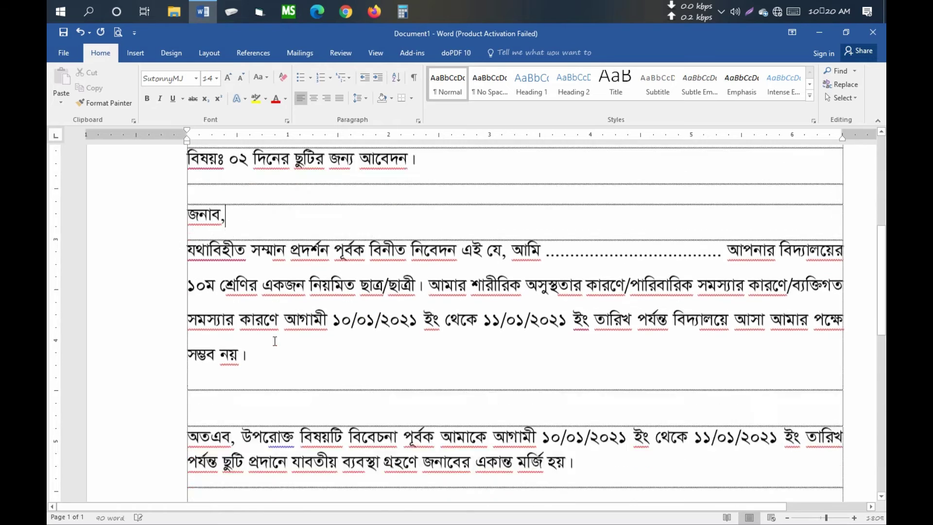
scroll(246, 320, "down", 2)
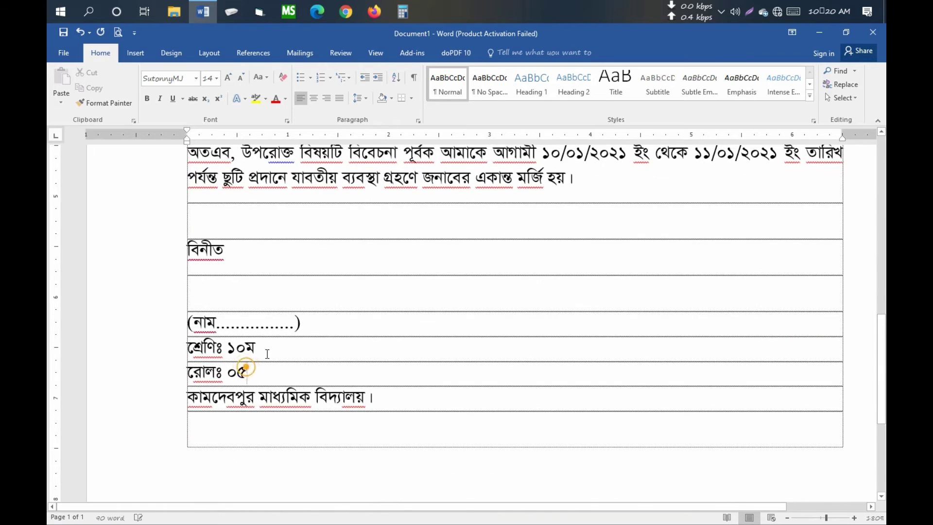
scroll(257, 362, "up", 5)
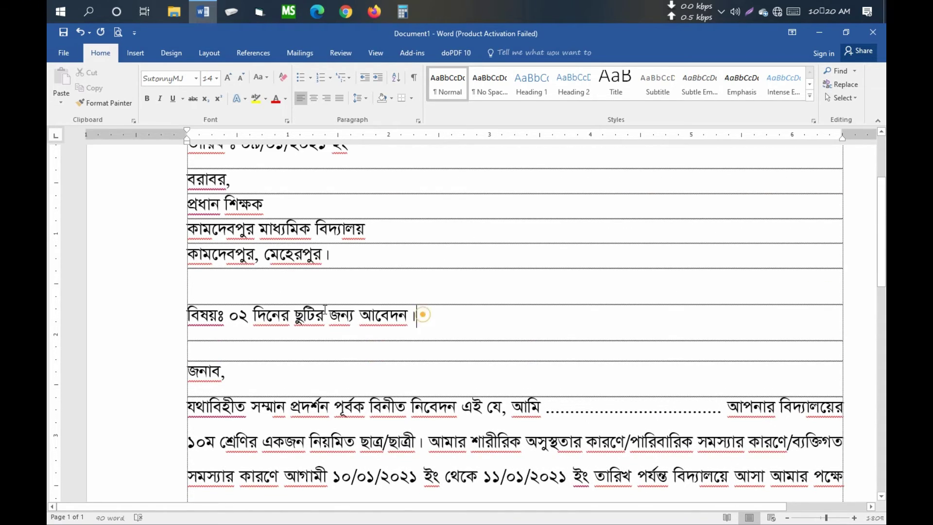
left_click_drag(423, 314, 187, 316)
left_click(147, 98)
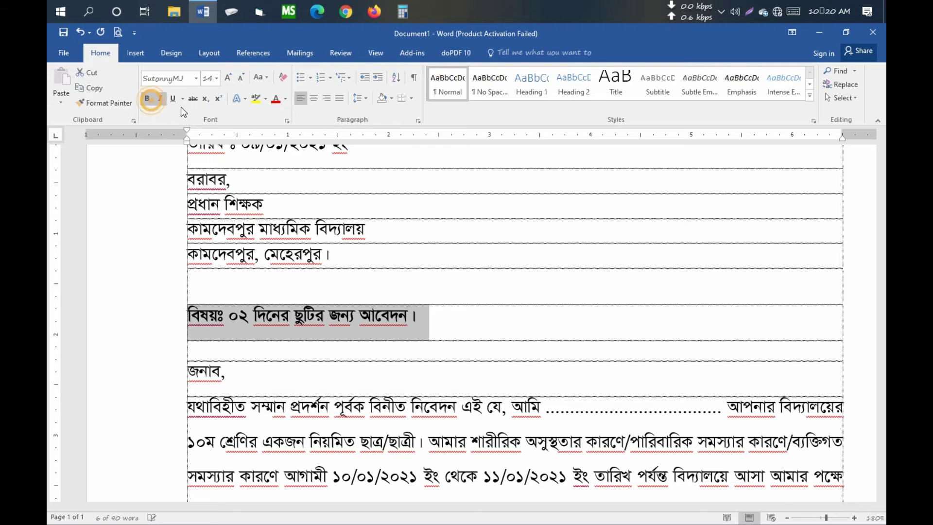
left_click(172, 98)
left_click(352, 287)
Step: Make the date phrase from "আগামী ১০/০১/২০২১" to "তারিখ পর্যন্ত" bold in both body paragraphs
scroll(311, 369, "down", 3)
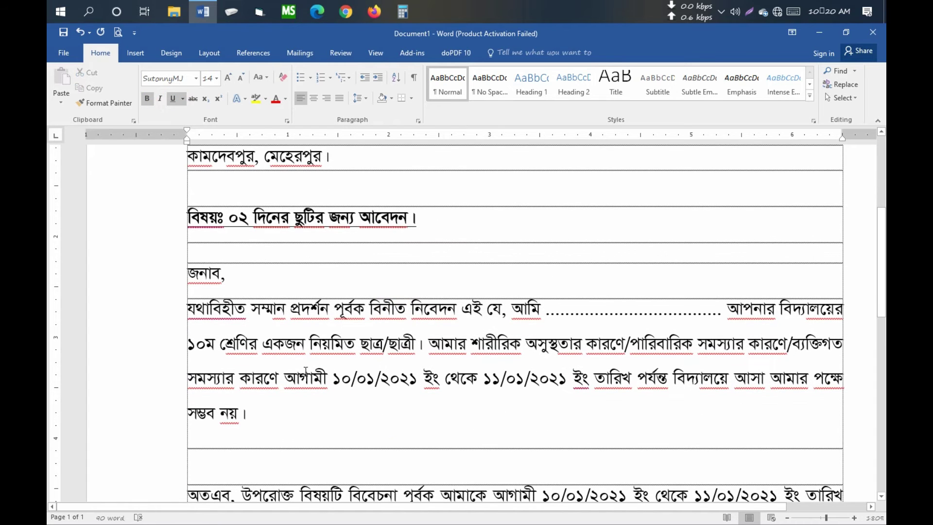
left_click_drag(285, 378, 669, 380)
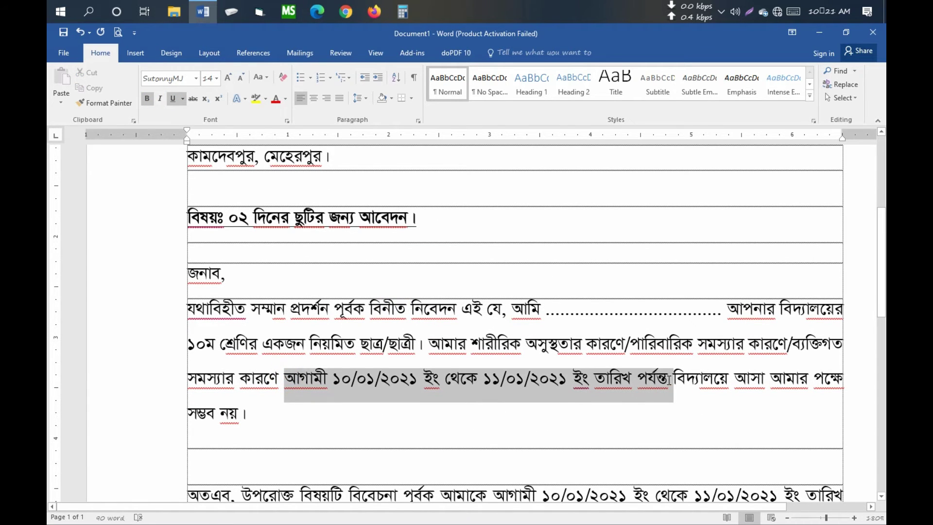
left_click(147, 99)
left_click(596, 337)
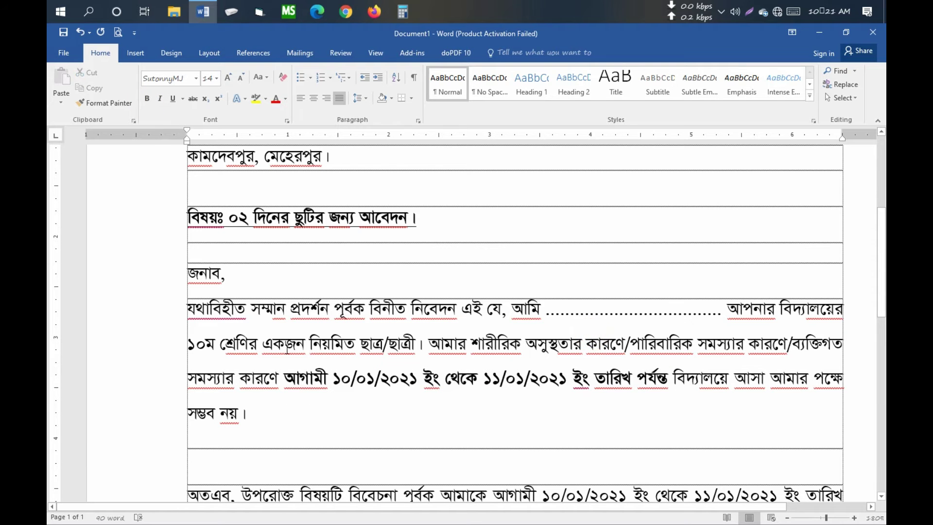
scroll(630, 412, "down", 3)
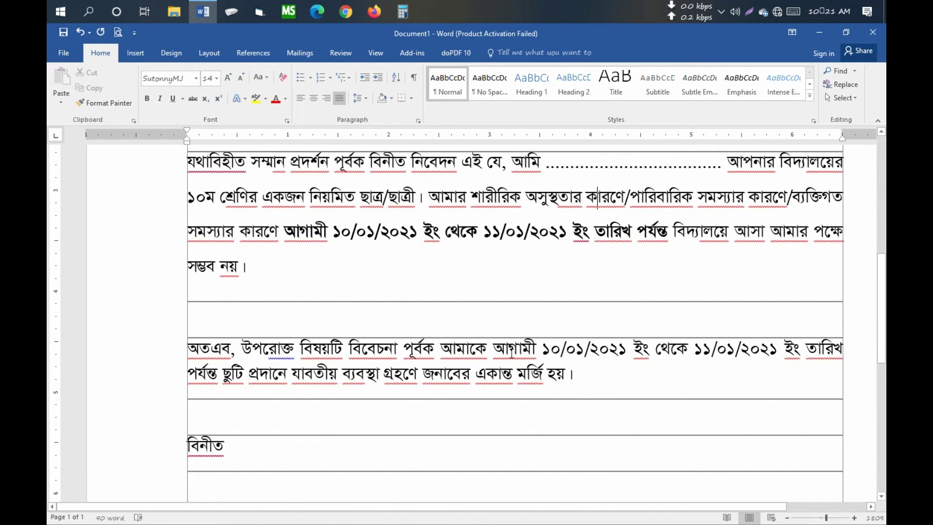
left_click_drag(494, 348, 217, 374)
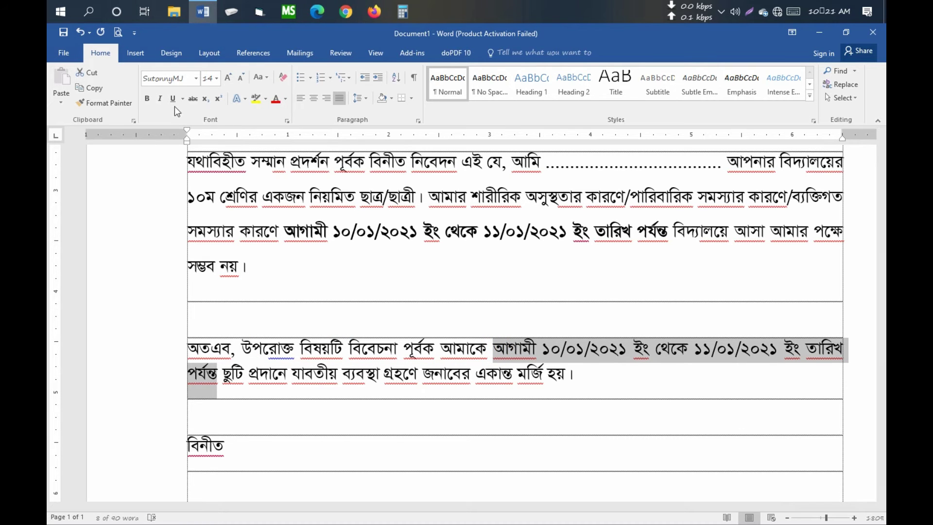
left_click(146, 100)
left_click(527, 375)
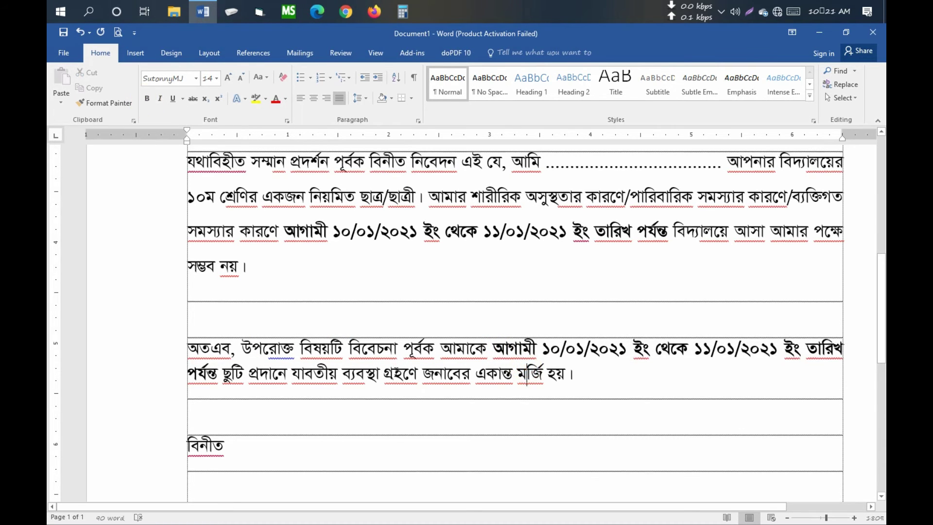
scroll(527, 377, "down", 3)
scroll(218, 306, "down", 1)
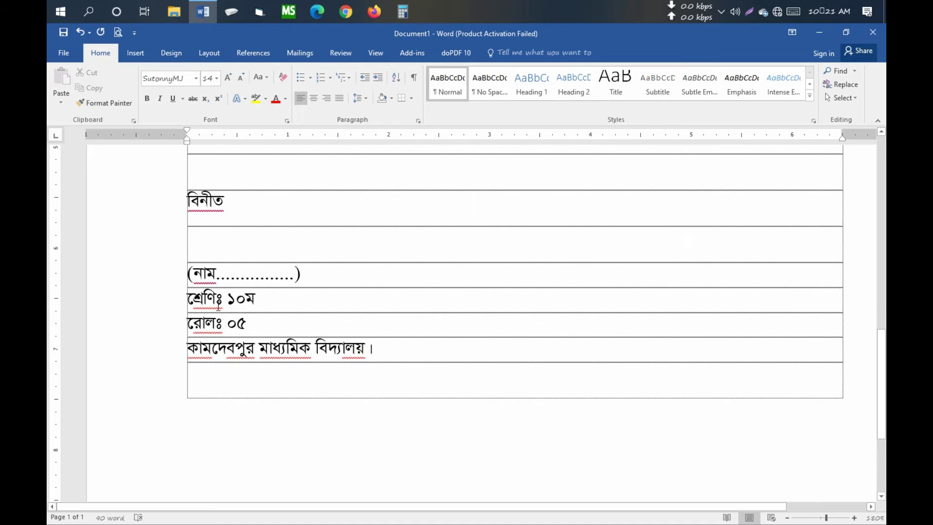
scroll(340, 297, "down", 1)
left_click(400, 300)
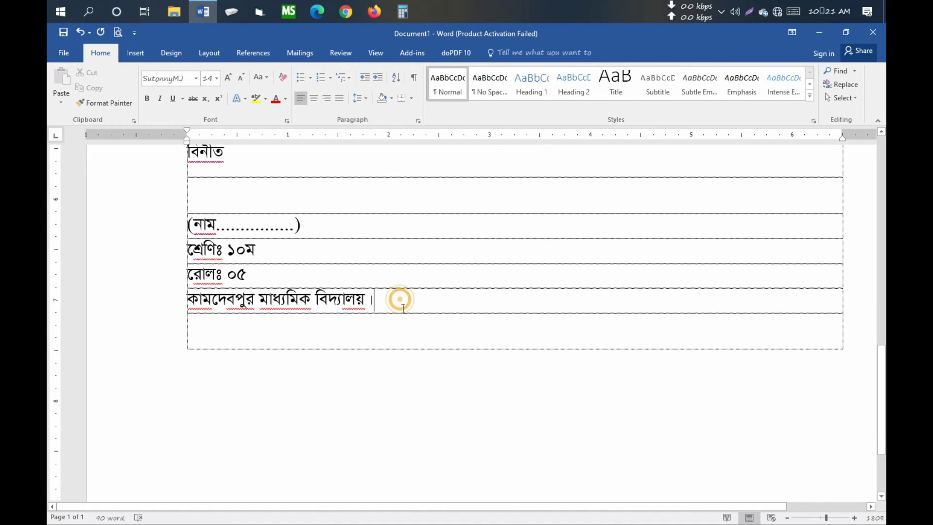
scroll(413, 311, "up", 10)
scroll(431, 314, "down", 6)
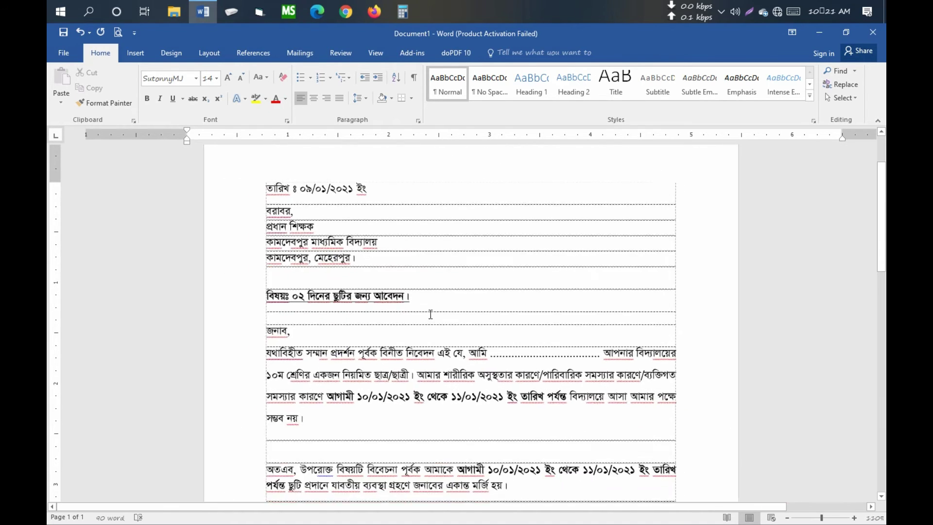
Step: Copy the whole letter, insert a page break after its last line and paste the copy on the new page
left_click(418, 268)
left_click_drag(269, 184, 425, 389)
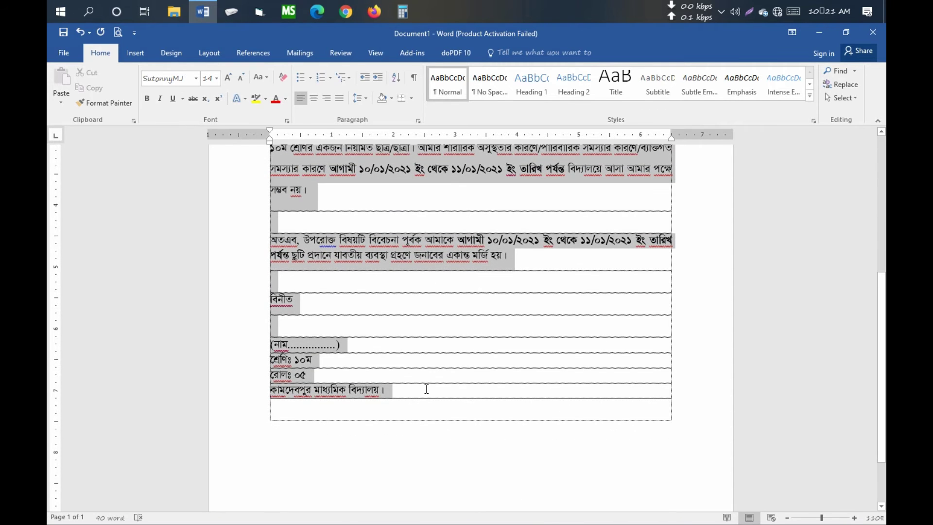
scroll(358, 388, "down", 2)
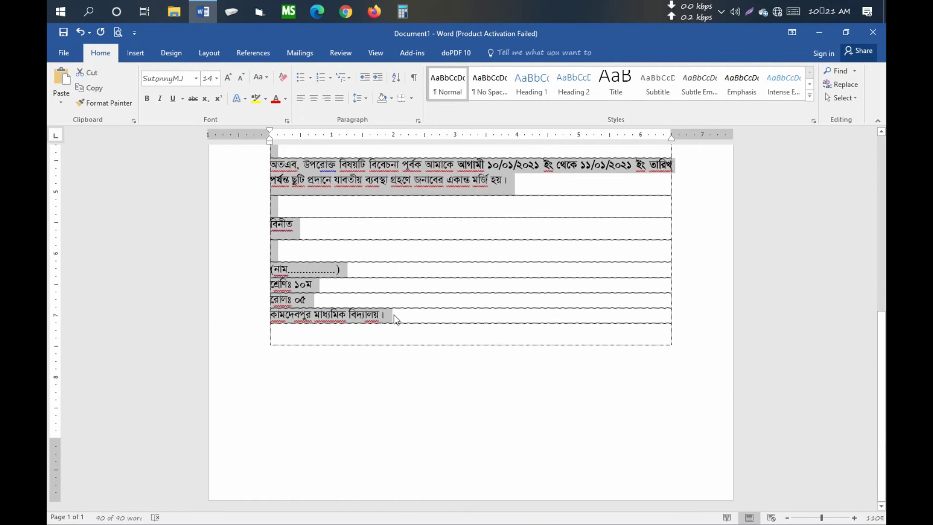
left_click(412, 316)
key("ctrl+Return")
scroll(410, 316, "down", 7)
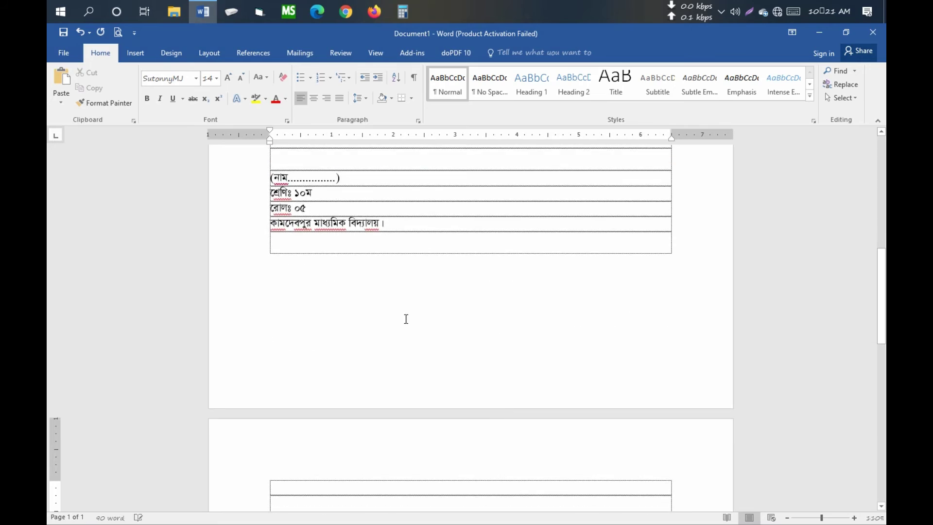
key("ctrl+v")
Step: Compare the pasted copy of the letter on page 2 with the original on page 1
scroll(450, 364, "down", 3)
scroll(450, 364, "up", 2)
scroll(451, 365, "down", 1)
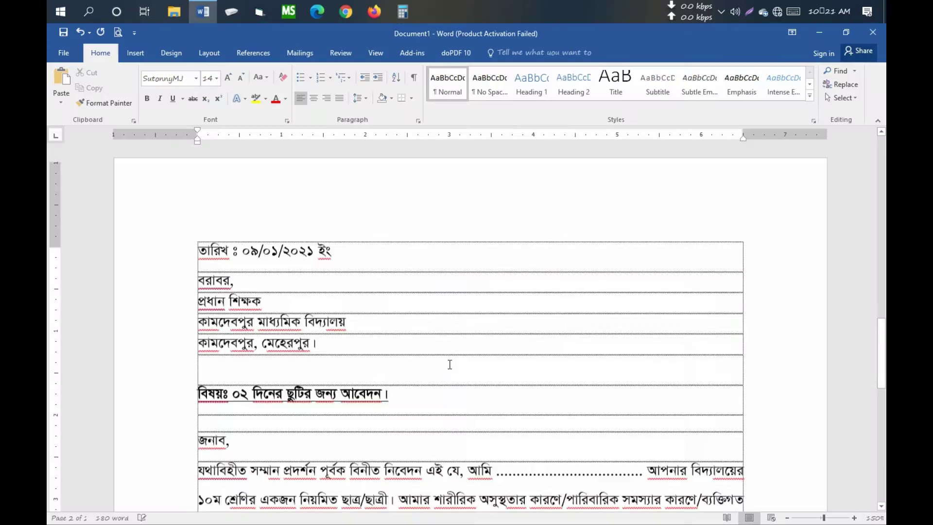
scroll(450, 365, "down", 8)
scroll(447, 359, "up", 8)
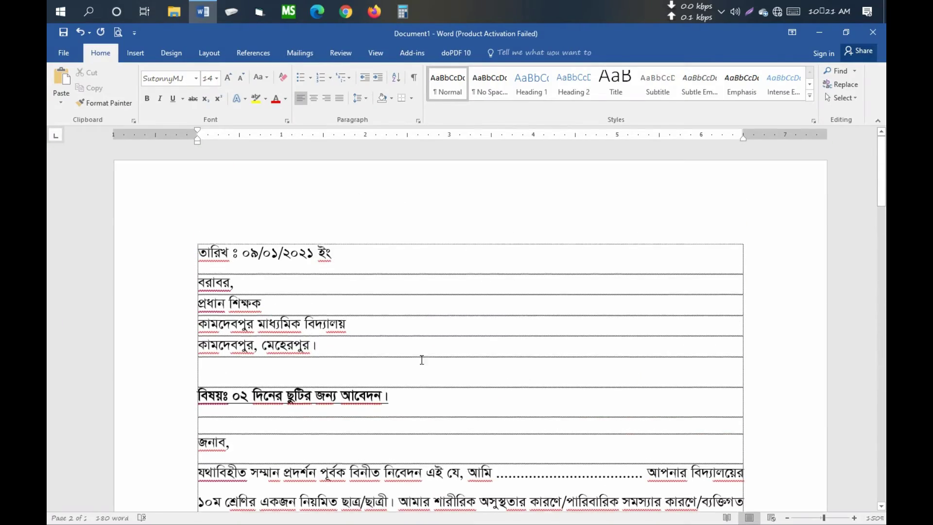
scroll(431, 327, "down", 4)
scroll(399, 403, "up", 6)
scroll(399, 403, "down", 4)
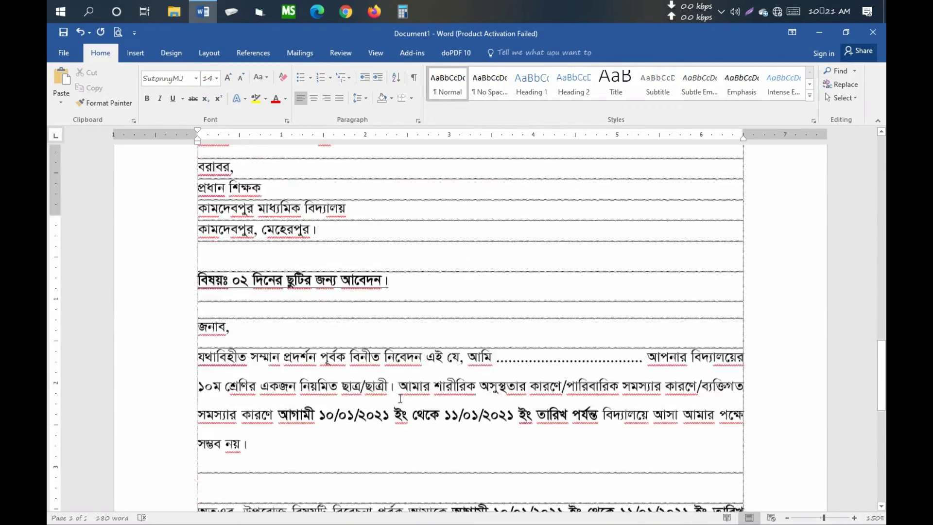
Step: Delete the date row "তারিখ ঃ ০৯/০১/২০২১ ইং" from the copy of the letter on page 2
scroll(336, 316, "up", 3)
left_click_drag(201, 307, 483, 309)
key("Delete")
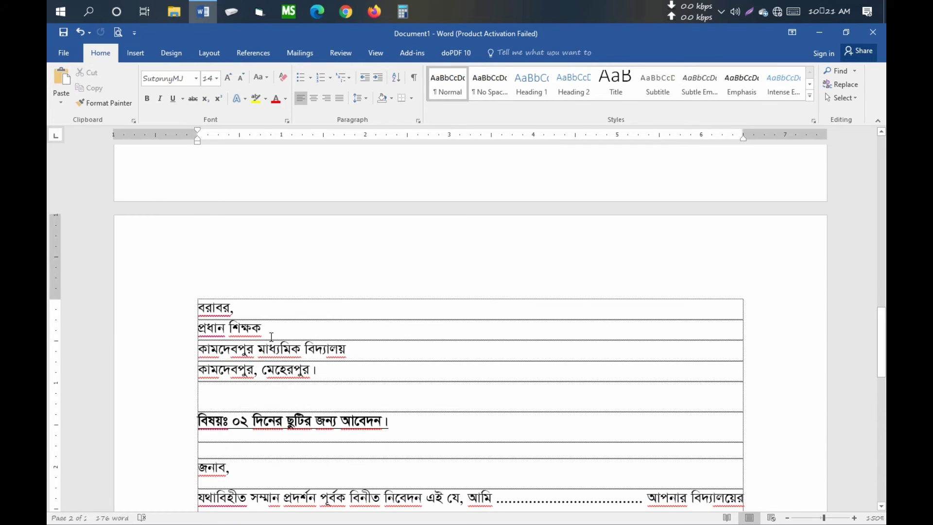
Step: Indent the page 2 addressee rows "প্রধান শিক্ষক", "কামদেবপুর মাধ্যমিক বিদ্যালয়" and "কামদেবপুর, মেহেরপুর।" by one tab each
scroll(272, 337, "down", 3)
key("Tab")
left_click(197, 264)
key("Tab")
left_click(197, 286)
key("Tab")
Step: Indent the first lines of the page 2 body paragraphs beginning "যথাবিহীত" and "অতএব" by one tab, keeping them justified
scroll(260, 298, "down", 2)
left_click(317, 246)
scroll(282, 289, "down", 2)
left_click(197, 332)
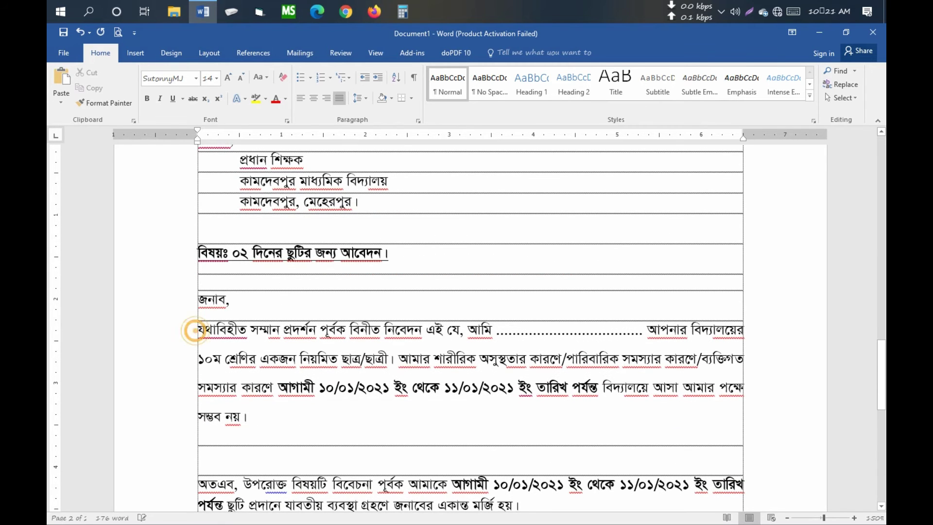
key("Tab")
key("ctrl+j")
scroll(276, 335, "down", 3)
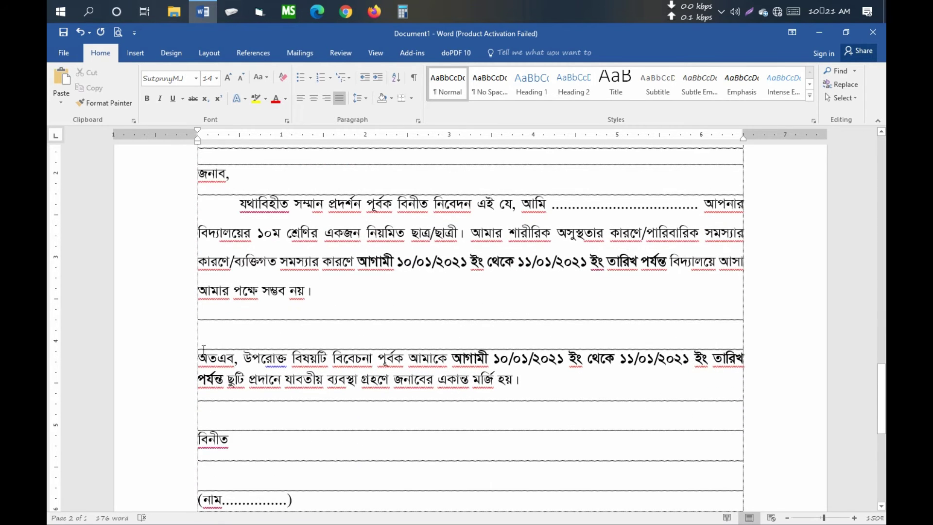
key("Tab")
Step: Set a center tab stop at 5 on the ruler for the page 2 closing rows from "বিনীত" to "কামদেবপুর মাধ্যমিক বিদ্যালয়।"
scroll(199, 330, "down", 4)
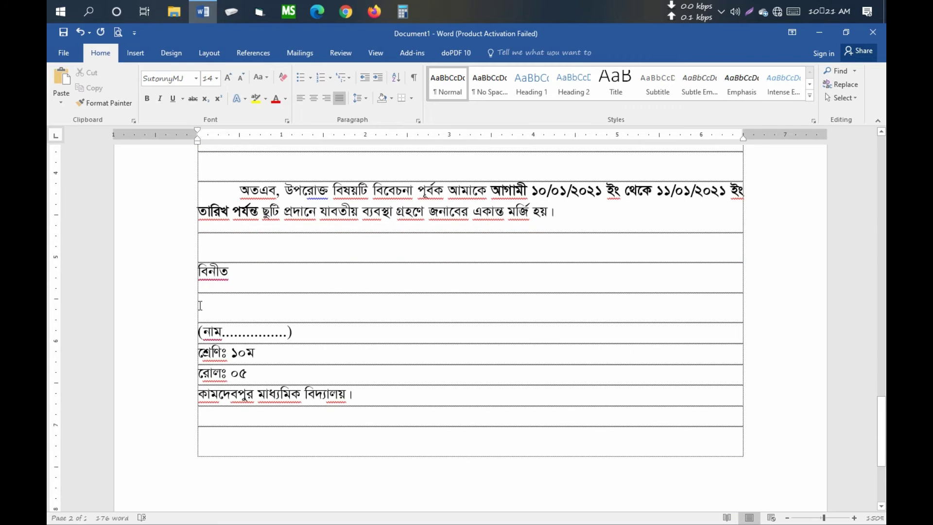
mouse_move(194, 271)
left_mouse_down()
mouse_move(273, 373)
mouse_move(355, 393)
left_mouse_up()
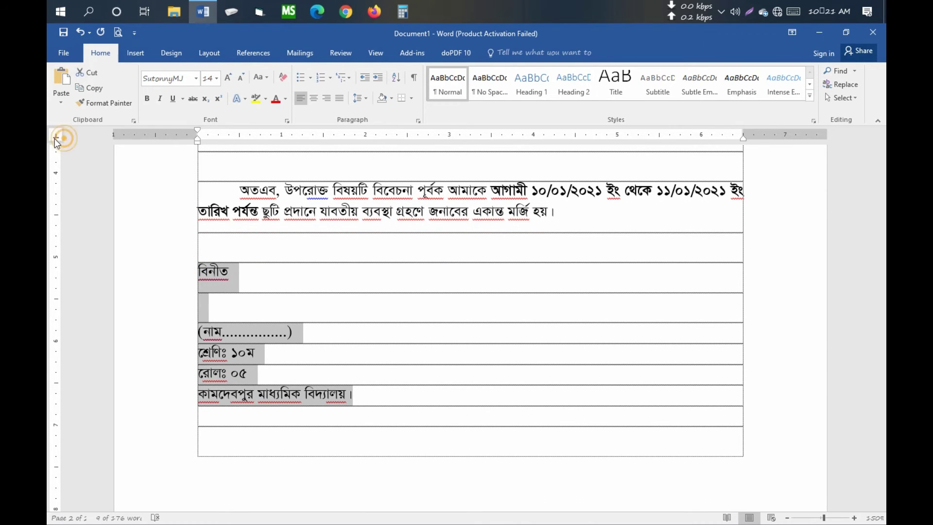
left_click(617, 137)
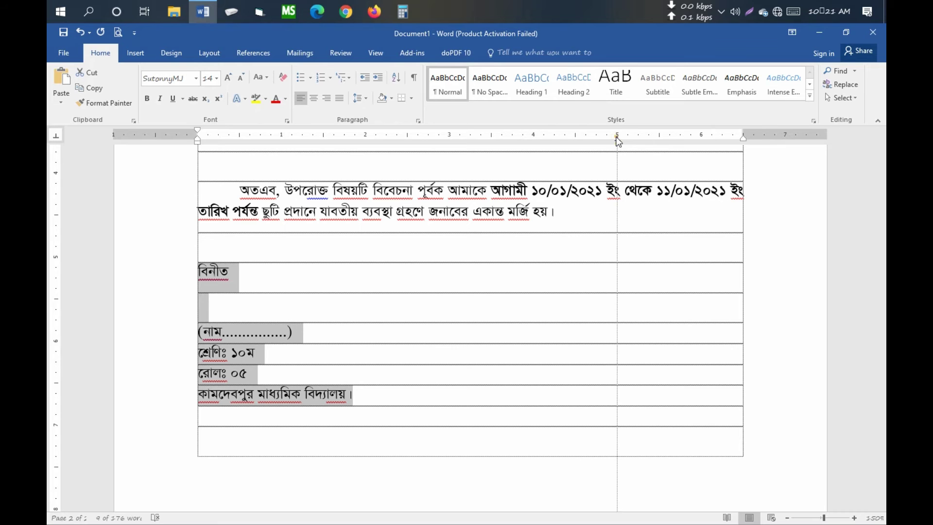
Step: Shift the page 2 closing rows "বিনীত", name, class, roll and "কামদেবপুর মাধ্যমিক বিদ্যালয়।" to the center tab stop with one tab each
left_click(204, 272)
key("Tab")
left_click(193, 333)
key("Tab")
left_click(193, 353)
key("Tab")
left_click(194, 374)
key("Tab")
left_click(196, 392)
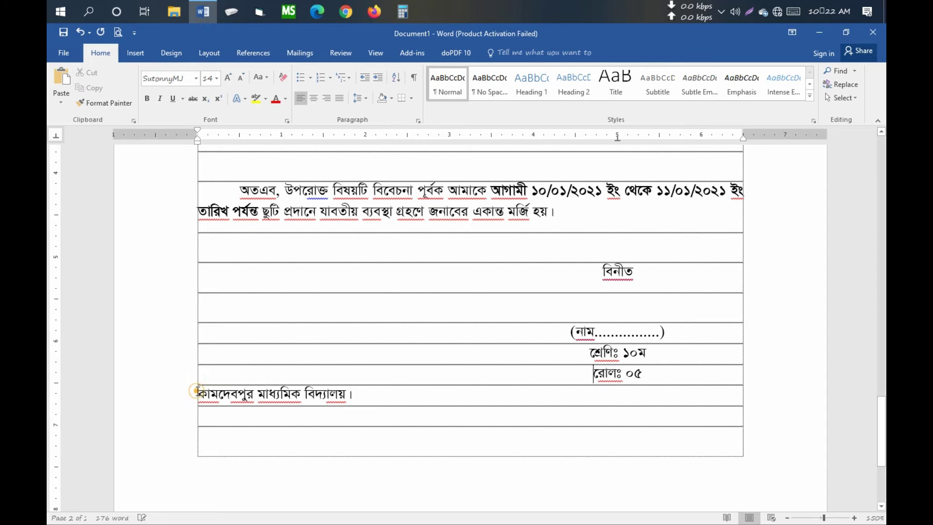
key("Tab")
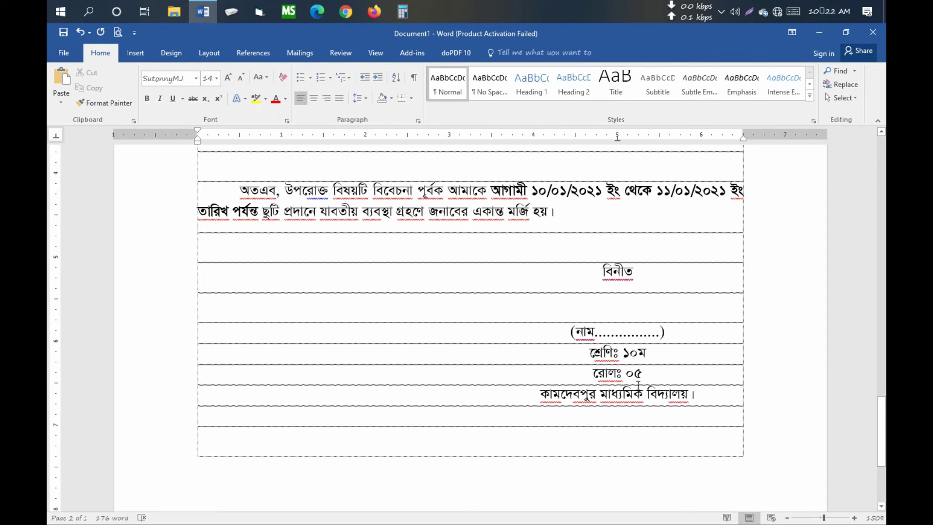
Step: Merge the page 2 class and roll rows into "শ্রেণিঃ ১০ম, রোলঃ ০৫" and lengthen the dotted blank in the "নাম" row
left_click(655, 352)
type(",")
key("Delete")
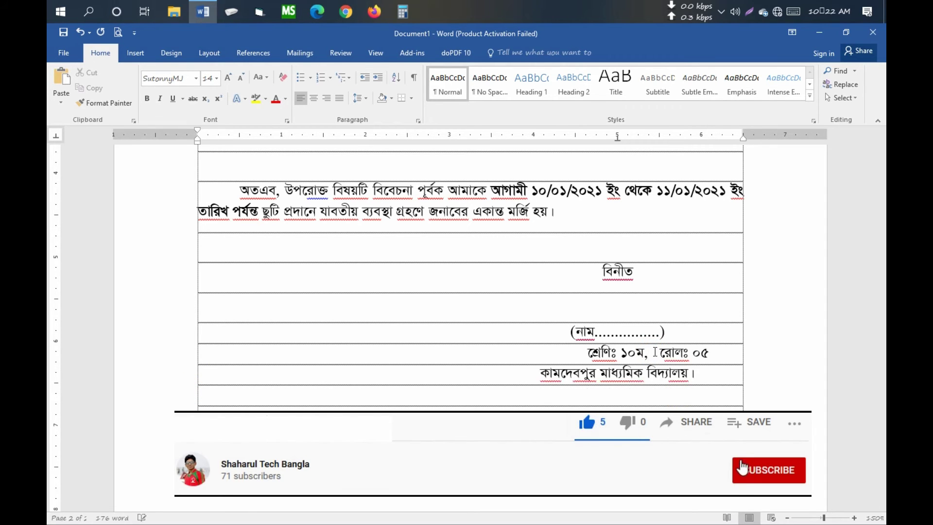
key("Delete")
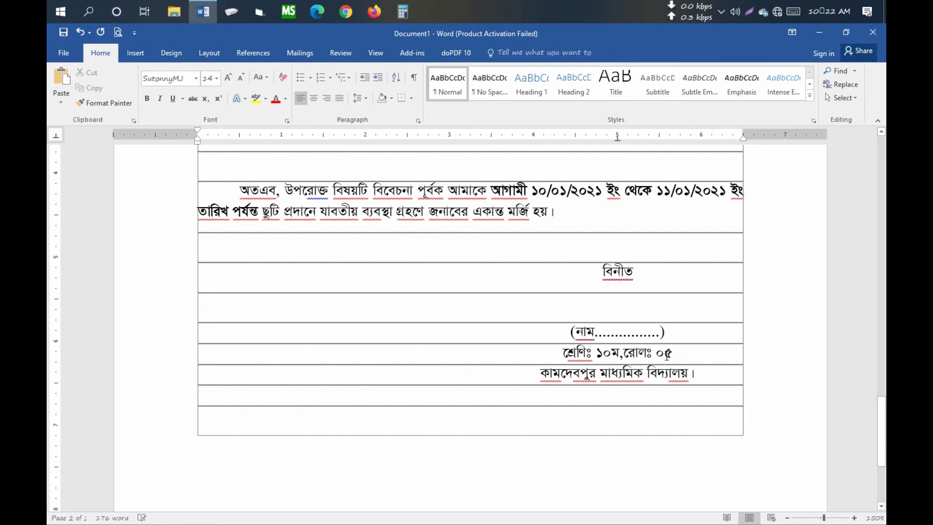
left_click(657, 333)
type(".............")
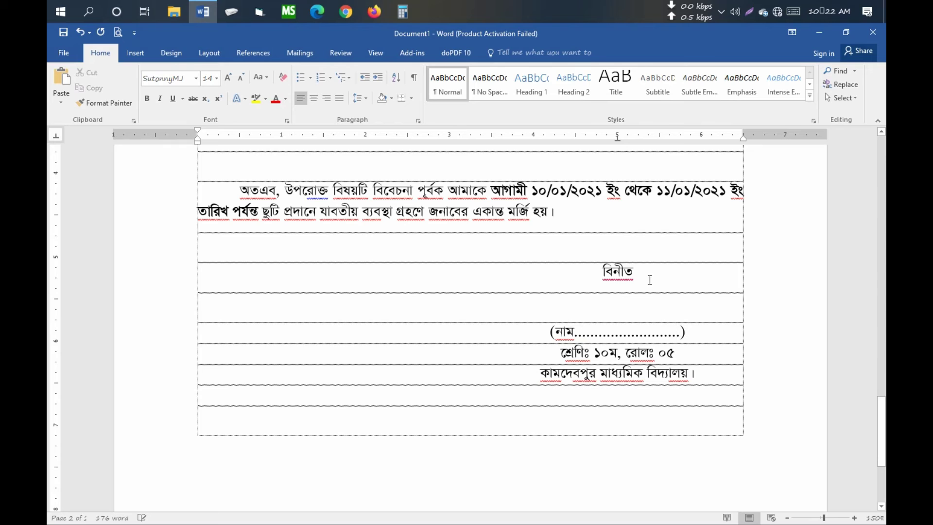
left_click(649, 279)
Step: Enter the date "তারিখ ঃ ০৯/০১/২০২১ ইং" in the empty row between "বিনীত" and the name row on page 2
left_click(223, 312)
type("তারিখ ঃ ০")
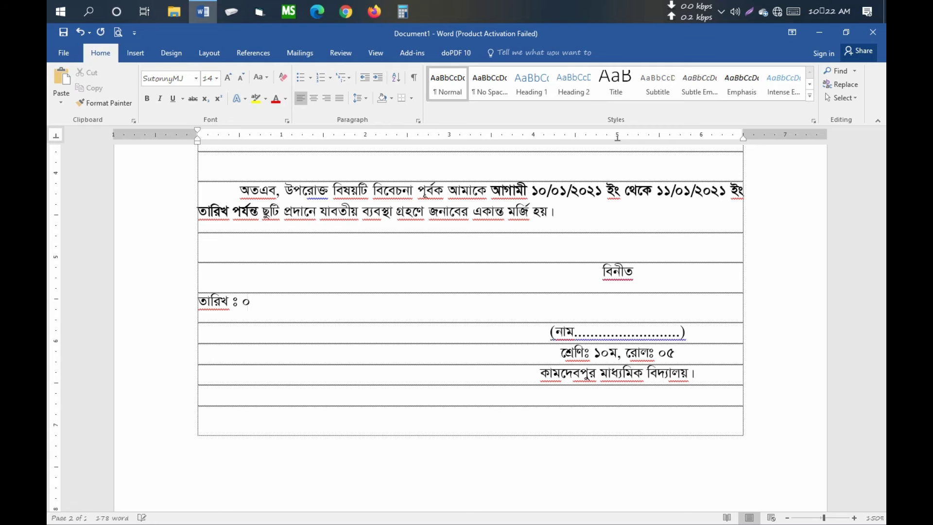
type("৯/০১/২০২১ ইং")
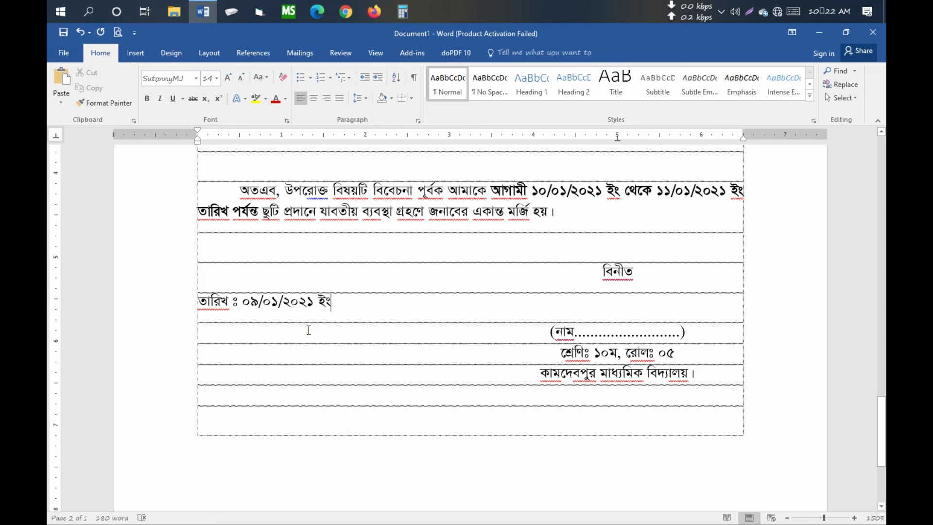
left_click(309, 330)
left_click(439, 348)
Step: Check the layout of both letter pages in the print preview, then return to the document
scroll(493, 382, "up", 15)
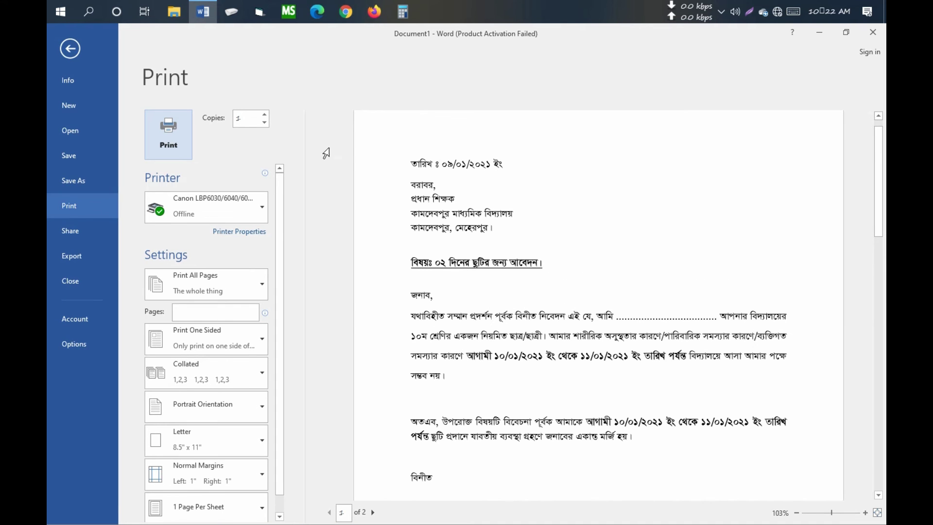
scroll(617, 343, "down", 5)
scroll(621, 346, "down", 3)
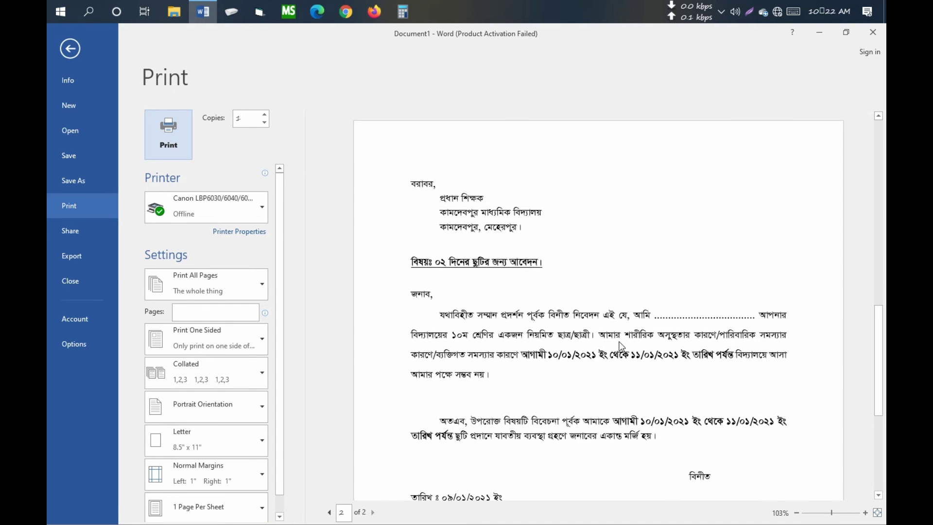
scroll(566, 334, "down", 5)
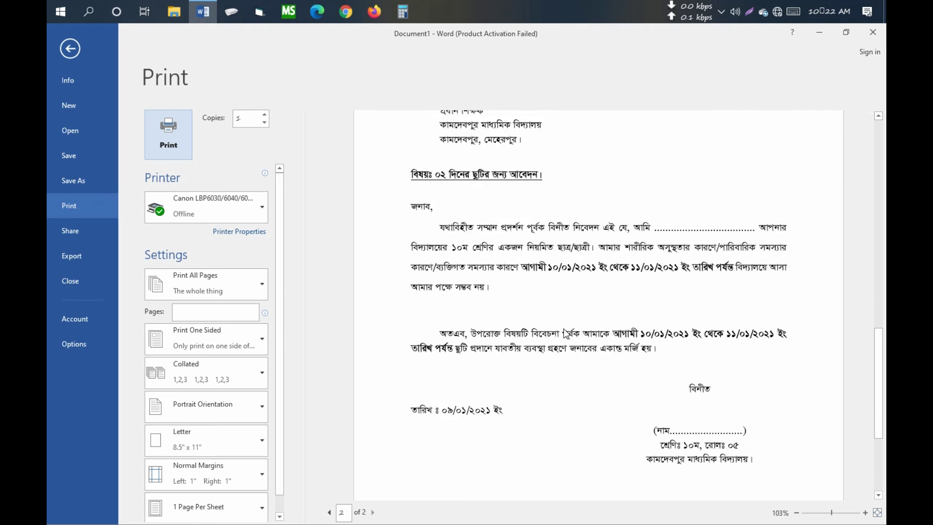
scroll(564, 333, "up", 10)
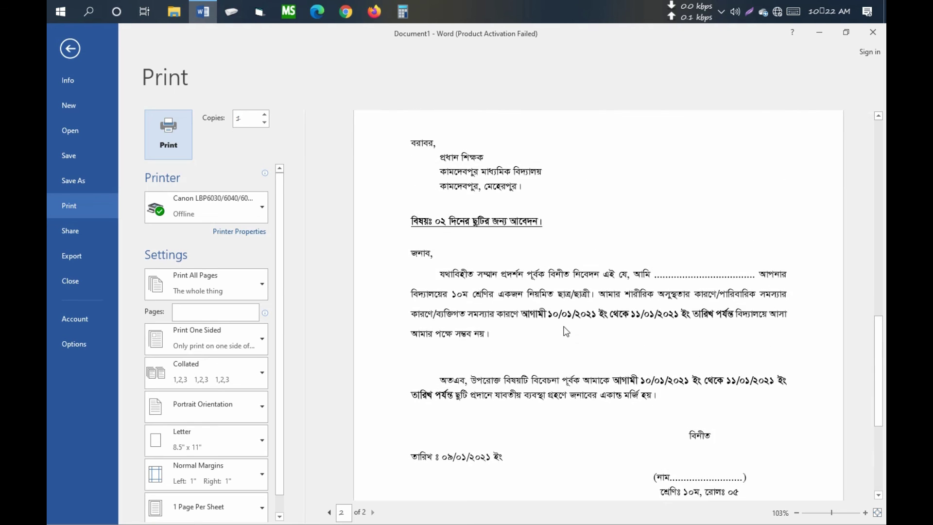
scroll(564, 333, "down", 8)
left_click(70, 48)
Step: Make the date row "তারিখ ঃ ০৯/০১/২০২১ ইং" at the start of the page 1 letter bold
scroll(485, 331, "up", 6)
scroll(485, 330, "up", 7)
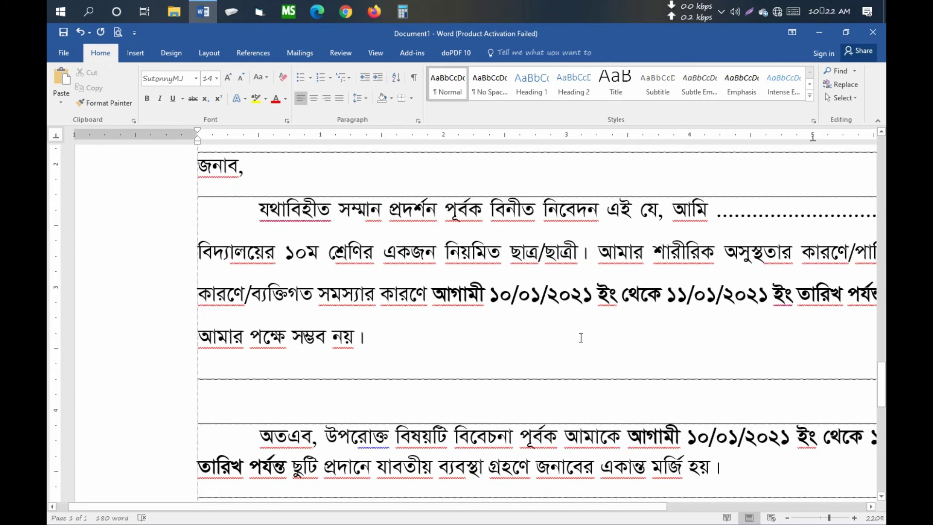
left_click(548, 285)
scroll(560, 312, "down", 7)
scroll(560, 312, "up", 16)
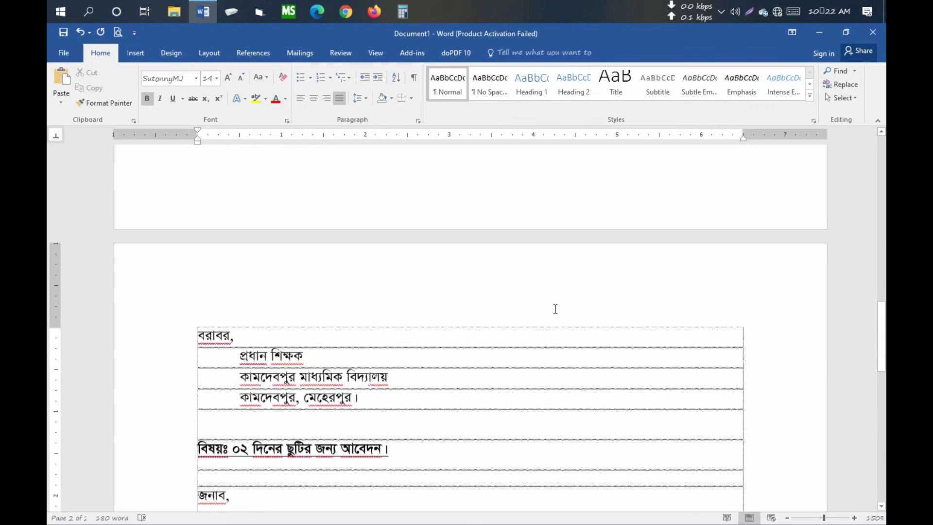
scroll(545, 298, "up", 2)
left_click(336, 266)
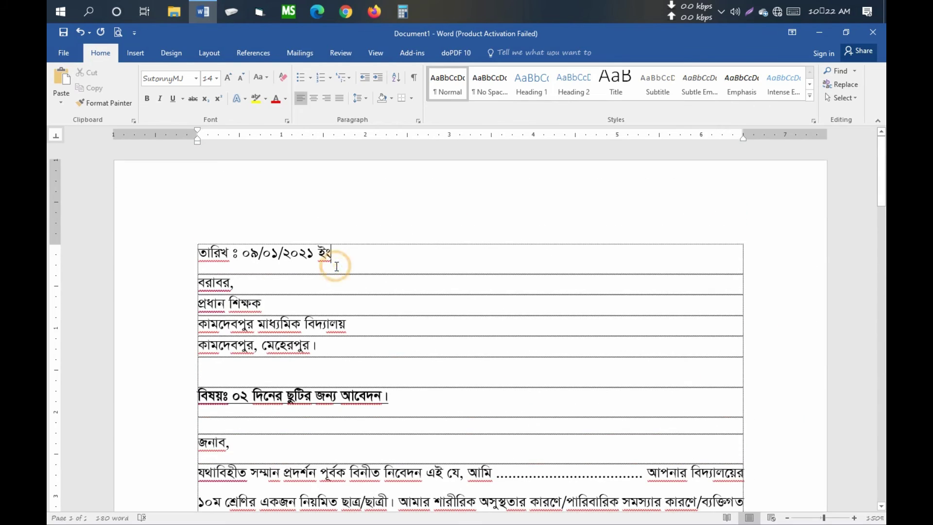
triple_click(347, 248)
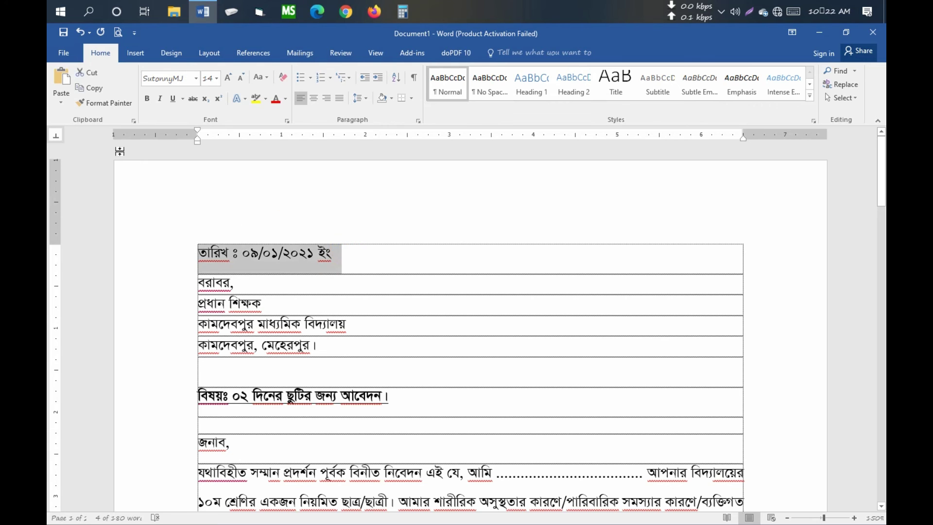
left_click(148, 99)
left_click(414, 377)
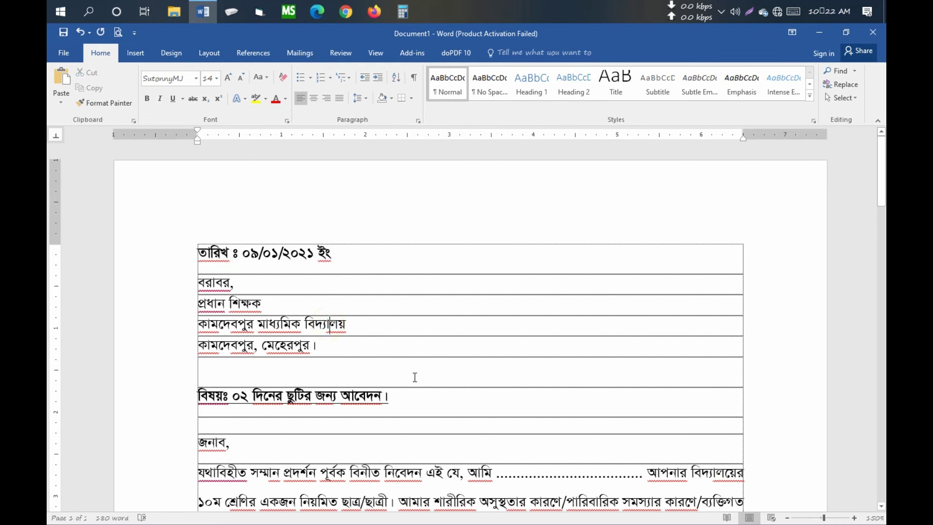
scroll(414, 377, "down", 6)
scroll(414, 376, "down", 2)
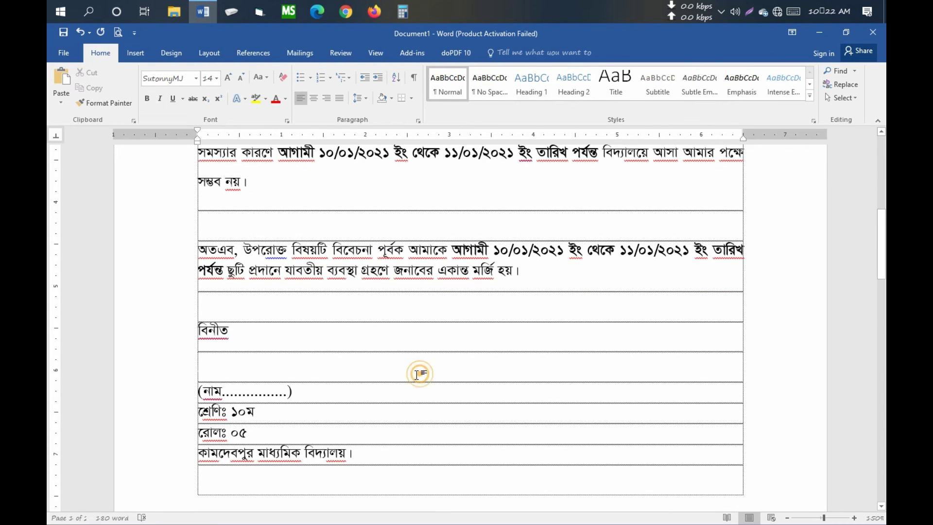
left_click(63, 33)
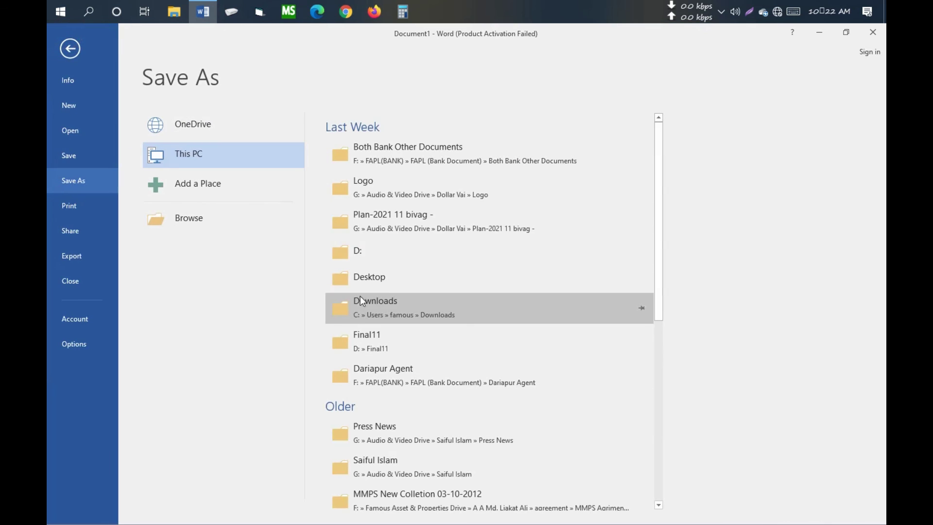
left_click(69, 50)
left_click(382, 268)
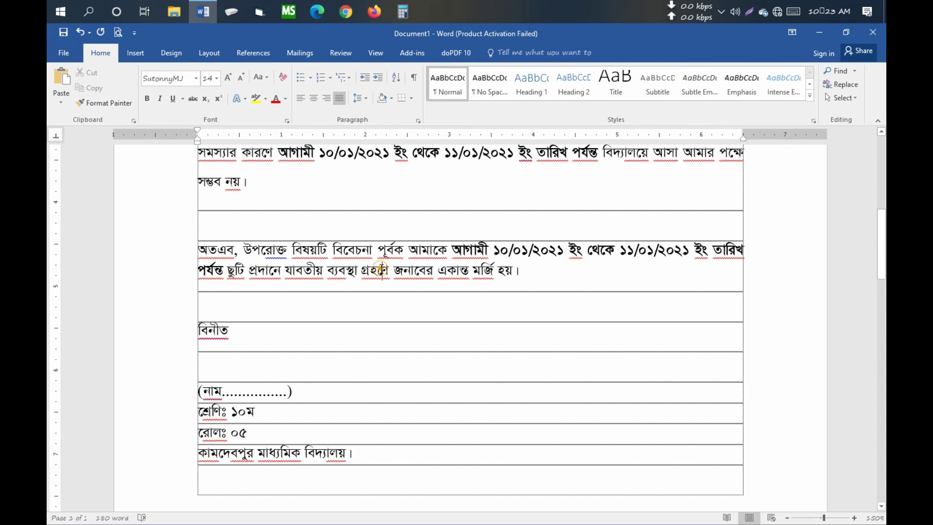
Step: Save the letter to the Desktop as a Word document named "application" and close it
left_click(69, 31)
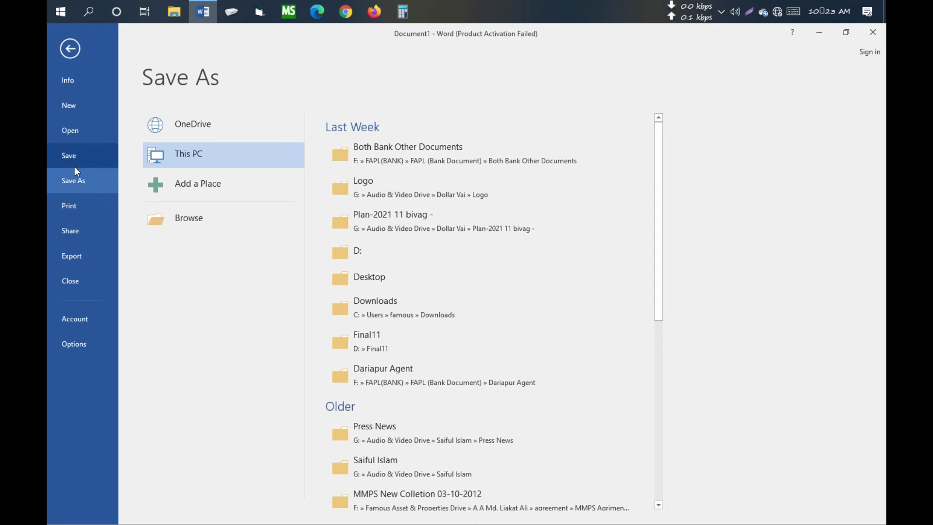
left_click(67, 154)
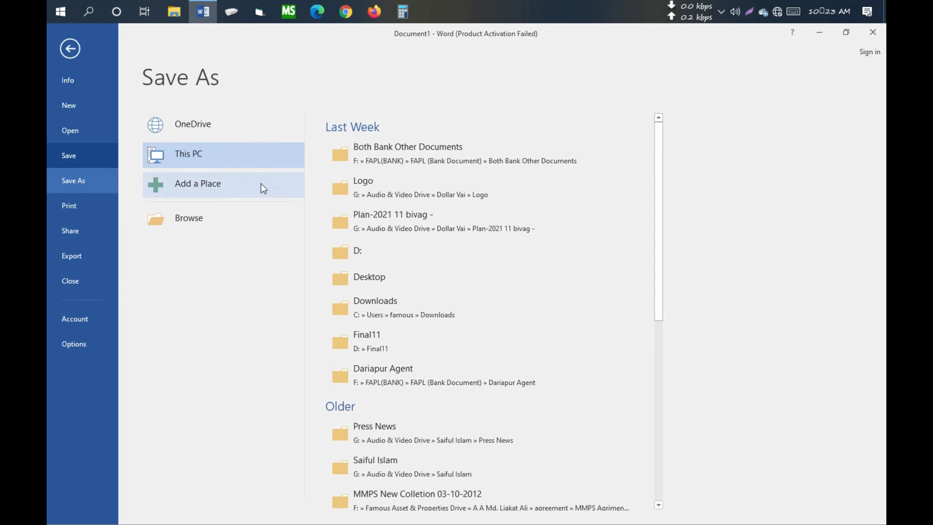
left_click(197, 218)
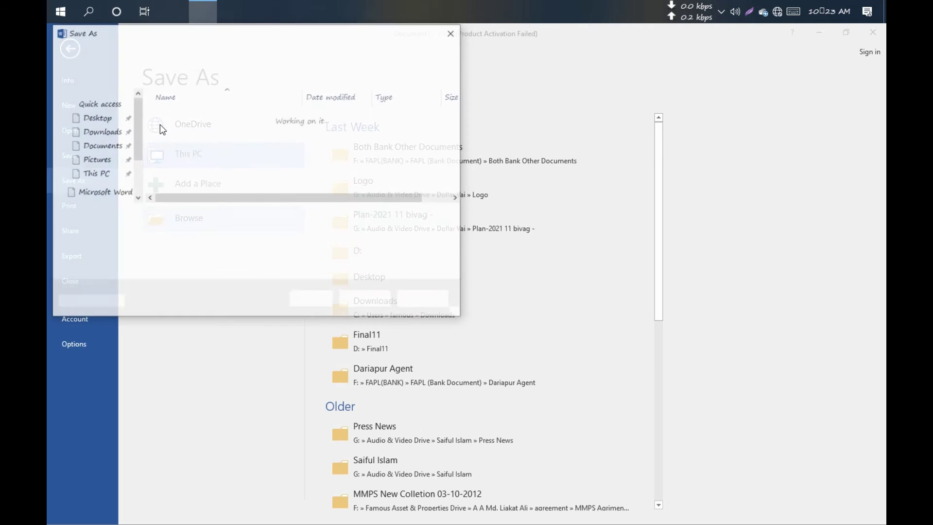
left_click(95, 123)
left_click(204, 220)
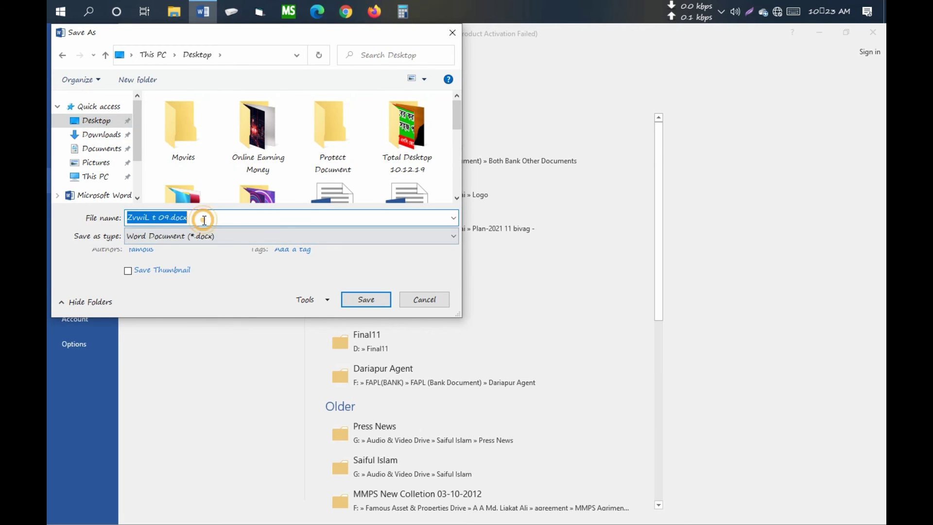
type(",,")
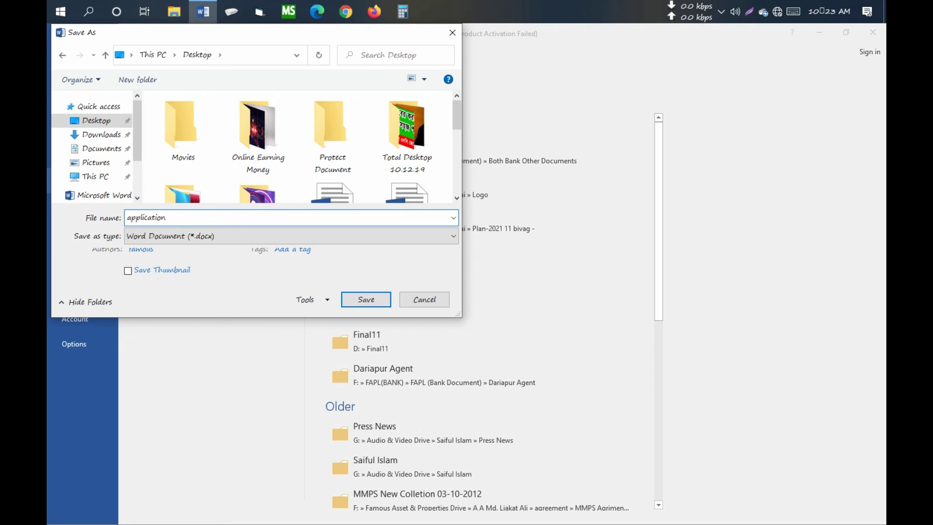
key("Return")
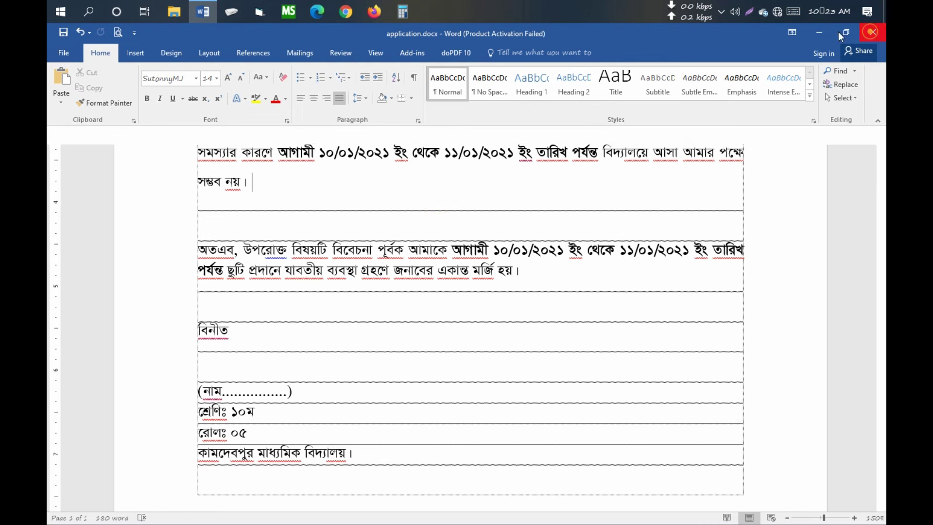
left_click(863, 35)
left_click(722, 12)
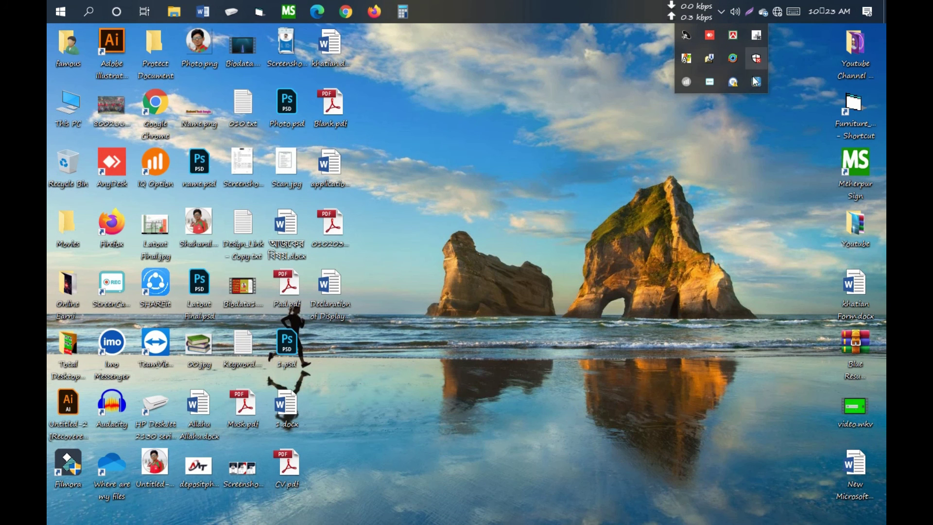
right_click(710, 85)
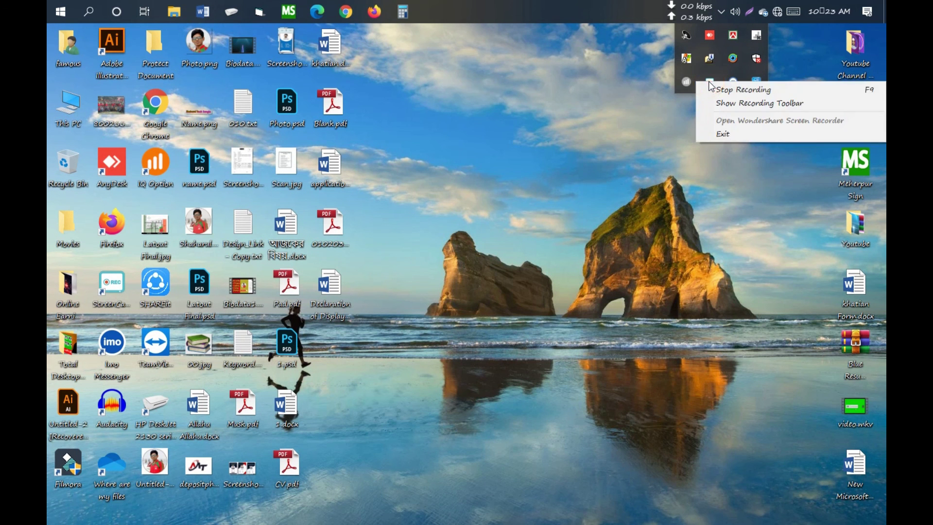